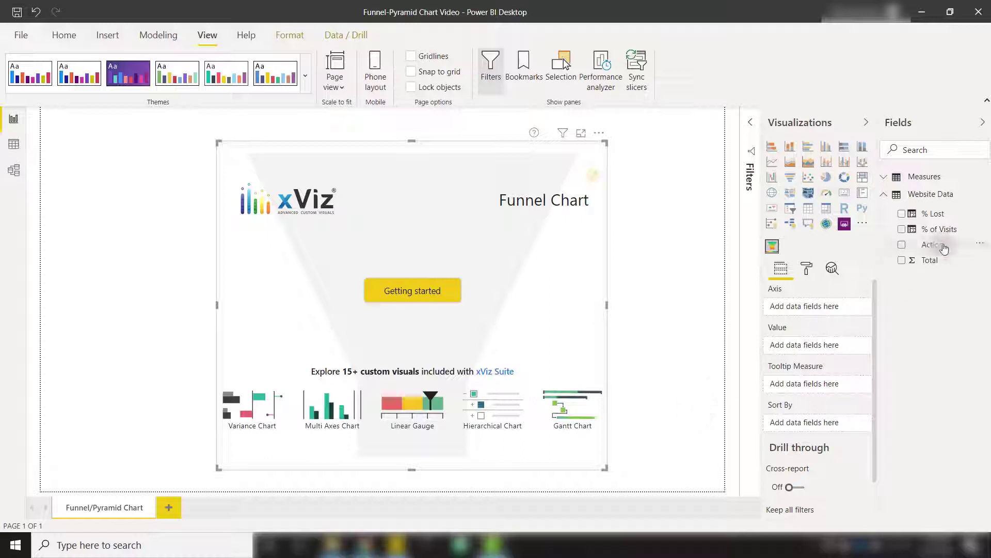
- Assign Action to Axis and Total to Value, and add % of Visits and % Lost to Tooltip Measure
{"action": "left_click_drag", "start_coordinate": [932, 245], "coordinate": [817, 308]}
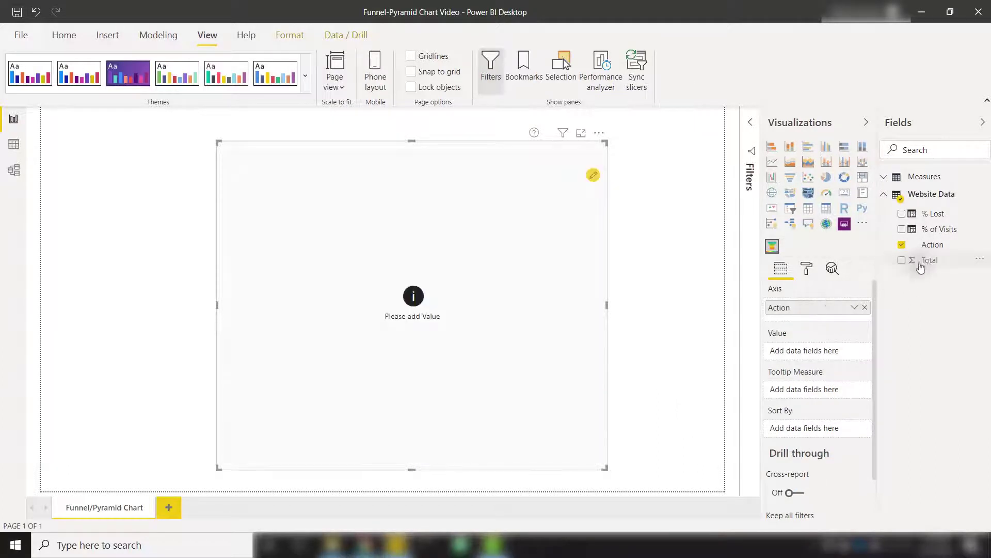
{"action": "left_click_drag", "start_coordinate": [922, 261], "coordinate": [816, 356]}
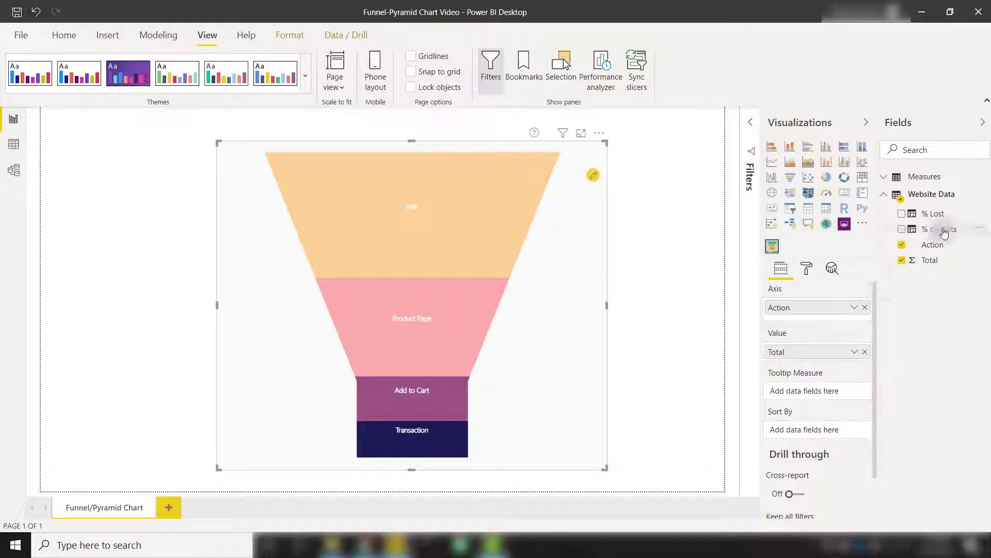
{"action": "left_click_drag", "start_coordinate": [944, 233], "coordinate": [823, 391]}
{"action": "left_click_drag", "start_coordinate": [943, 219], "coordinate": [822, 401]}
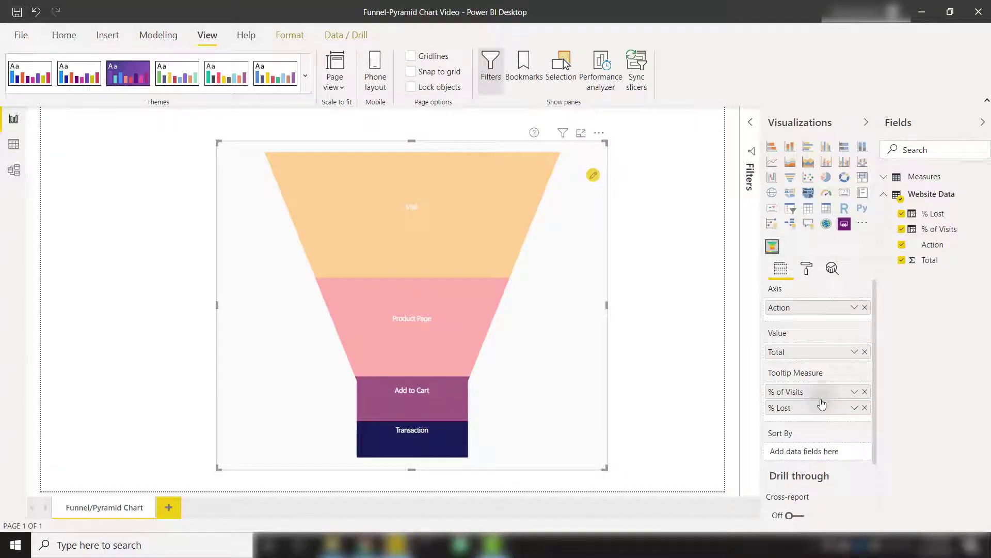
{"action": "mouse_move", "coordinate": [451, 227]}
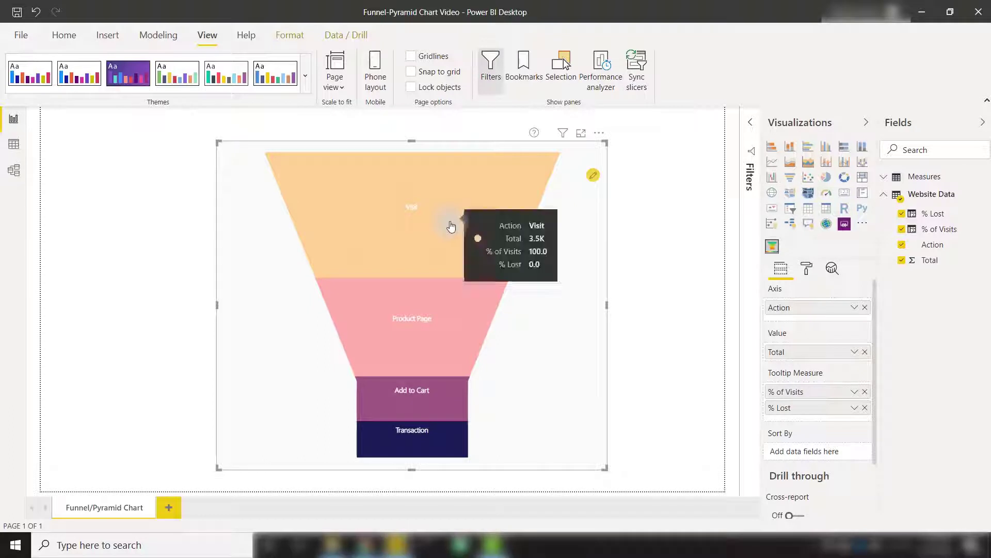
{"action": "mouse_move", "coordinate": [451, 289]}
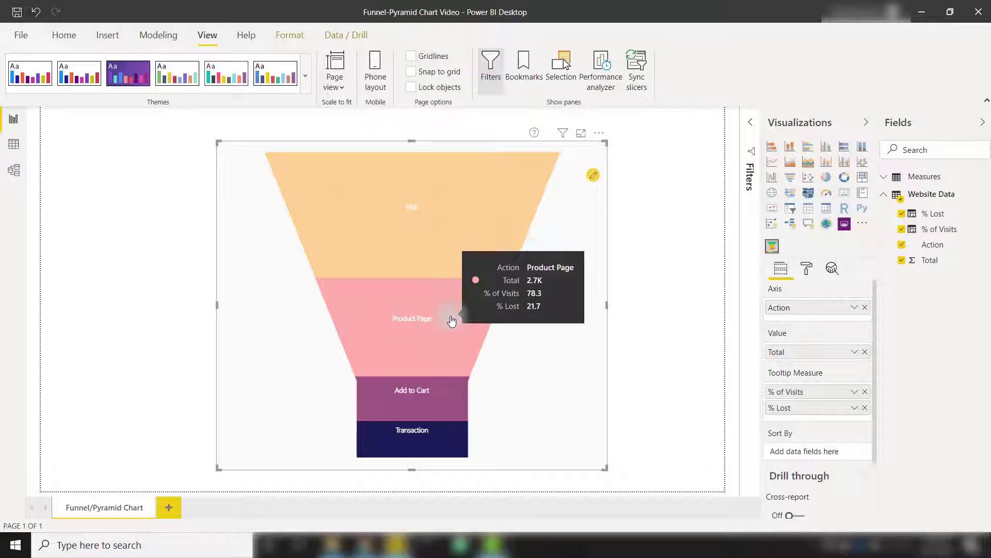
{"action": "mouse_move", "coordinate": [444, 396]}
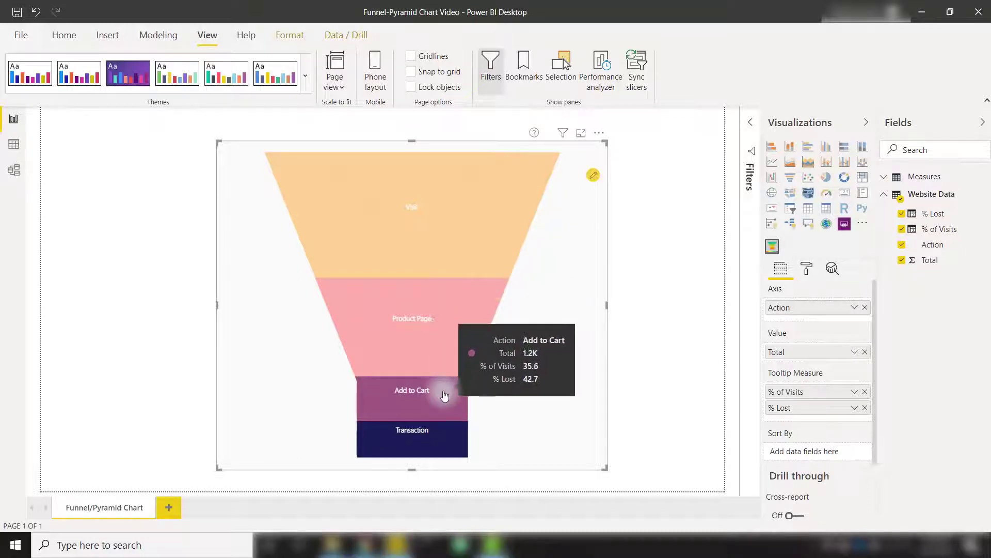
{"action": "mouse_move", "coordinate": [440, 435]}
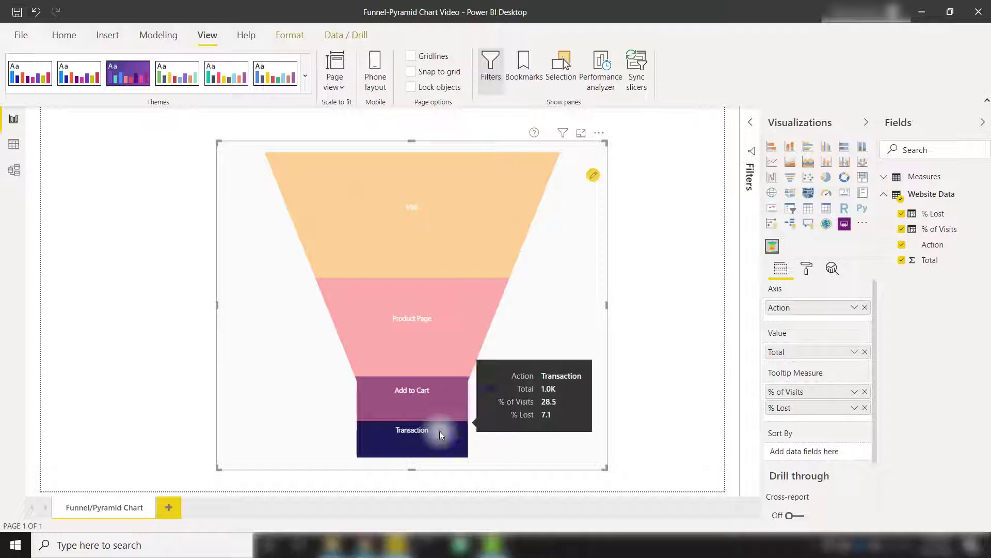
- Switch the chart type to Pyramid in Chart Options, then back to Funnel
{"action": "left_click", "coordinate": [805, 272]}
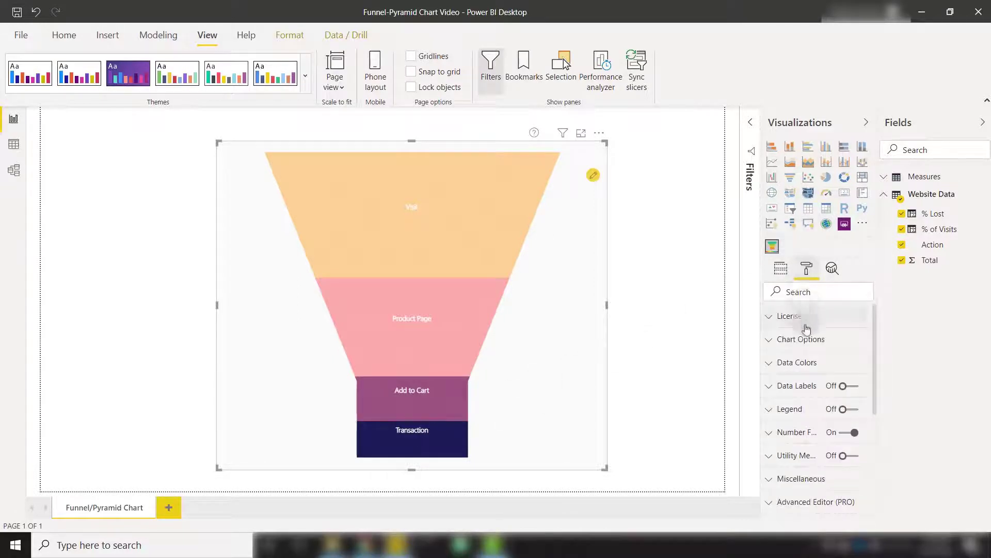
{"action": "left_click", "coordinate": [806, 341]}
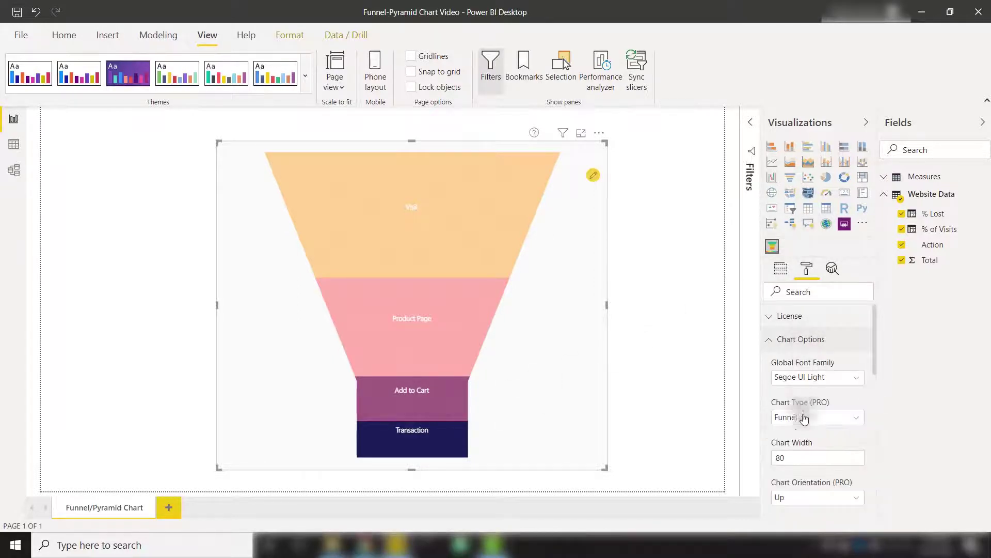
{"action": "left_click", "coordinate": [804, 418]}
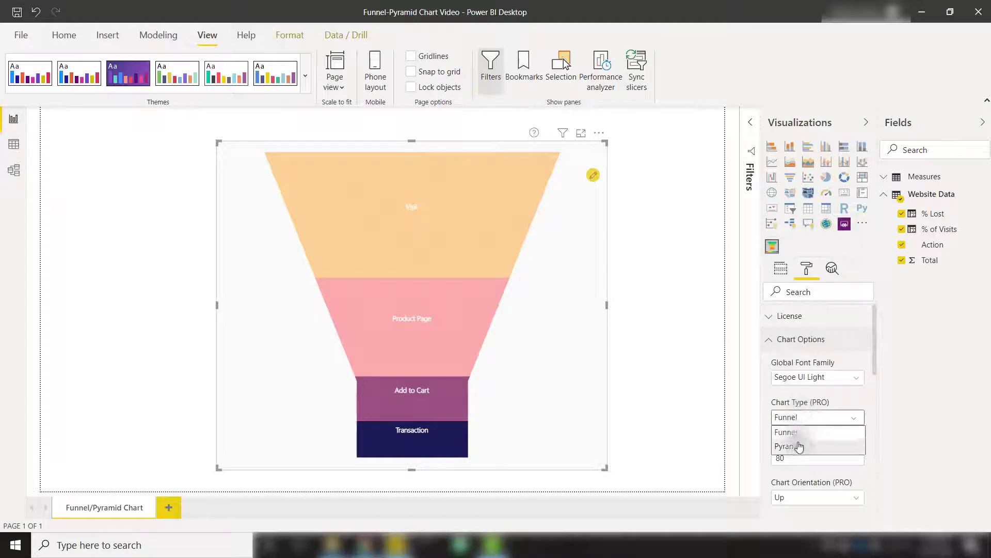
{"action": "left_click", "coordinate": [799, 447]}
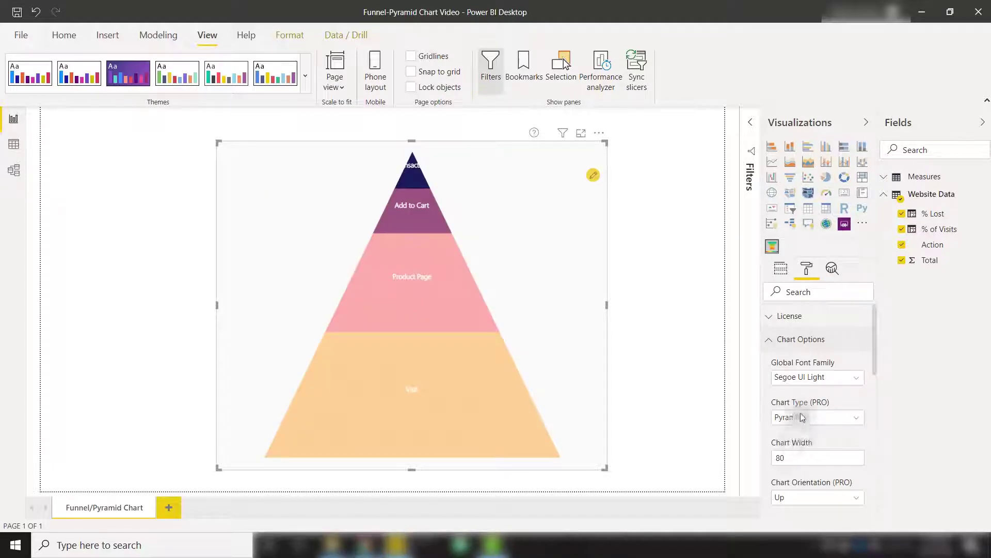
{"action": "left_click", "coordinate": [800, 417]}
{"action": "left_click", "coordinate": [787, 432]}
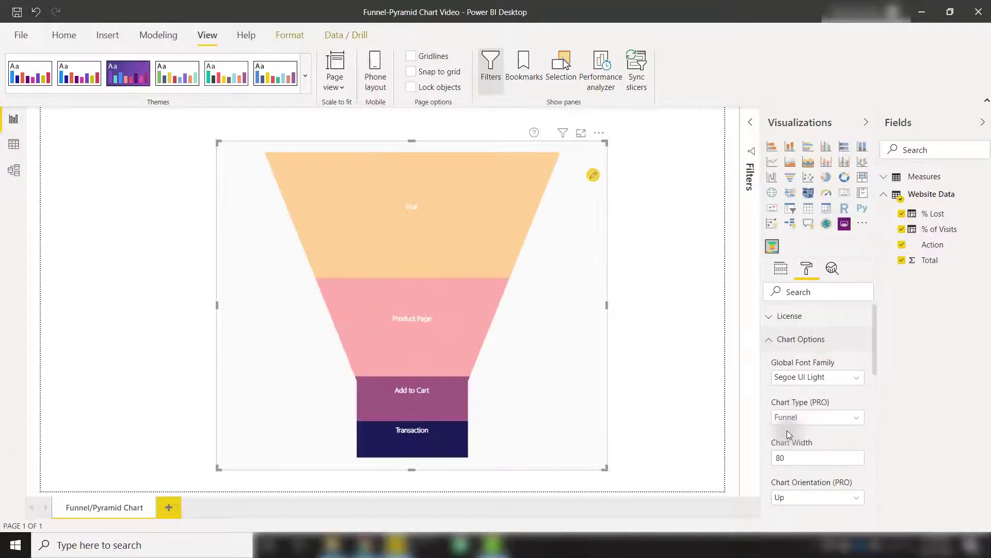
- Change the chart width to 60, then restore it to 80
{"action": "left_click", "coordinate": [787, 430]}
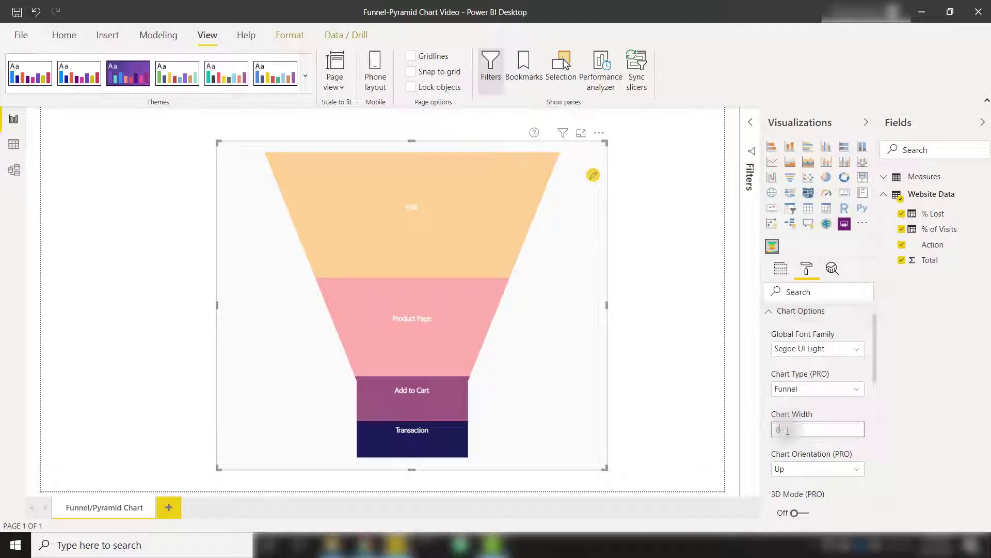
{"action": "key", "text": "BackSpace"}
{"action": "key", "text": "BackSpace"}
{"action": "type", "text": "60"}
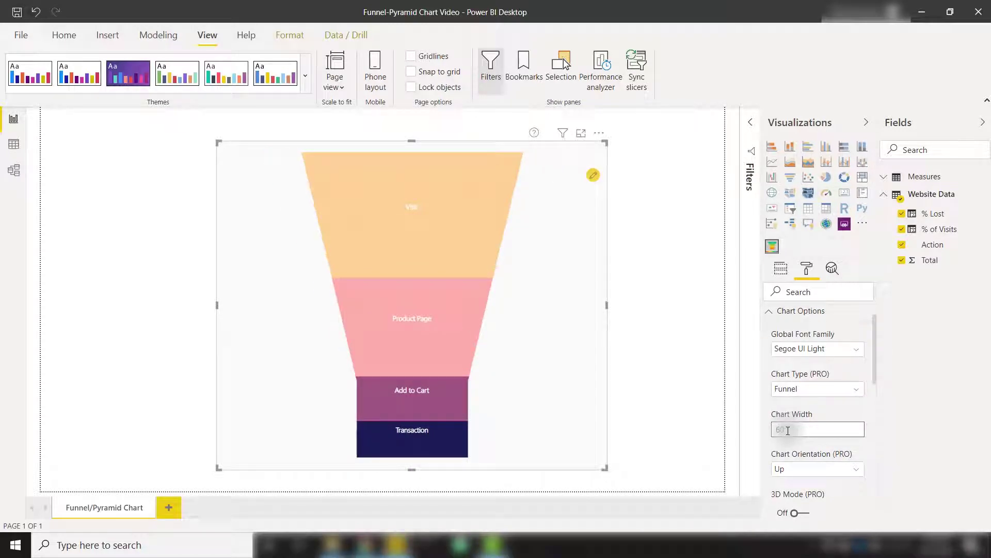
{"action": "key", "text": "BackSpace"}
{"action": "key", "text": "BackSpace"}
{"action": "type", "text": "80"}
{"action": "scroll", "coordinate": [788, 434], "scroll_direction": "down", "scroll_amount": 2}
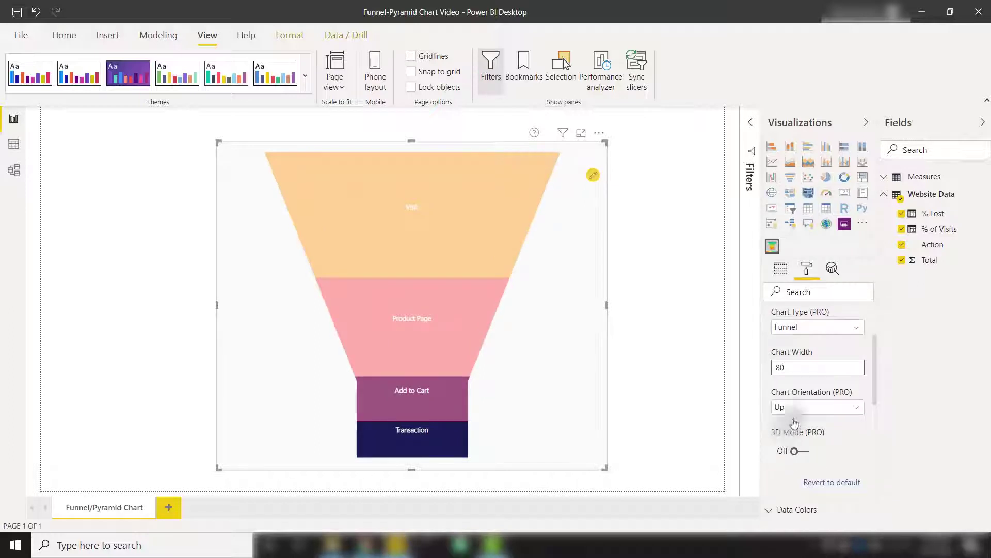
{"action": "left_click", "coordinate": [799, 408]}
{"action": "left_click", "coordinate": [791, 435]}
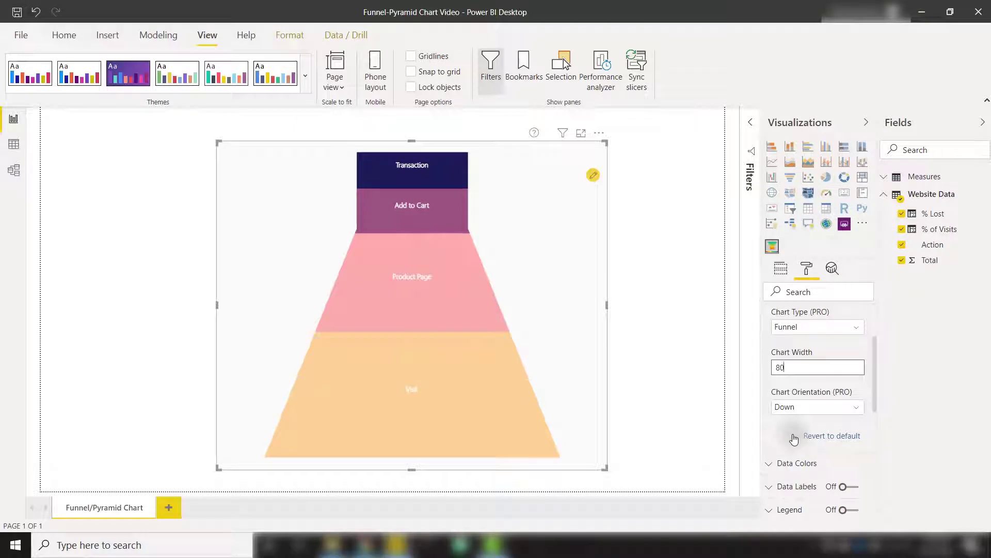
{"action": "left_click", "coordinate": [818, 409]}
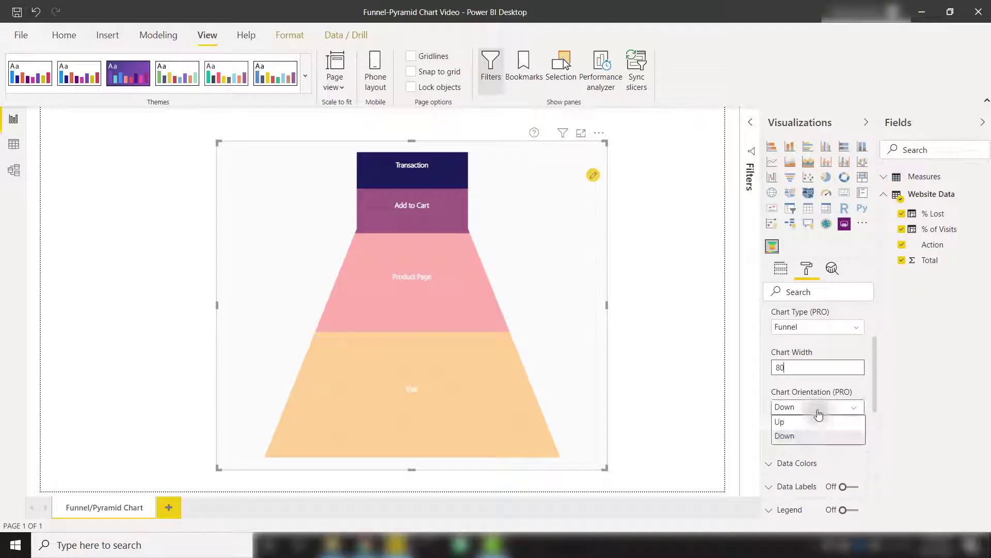
{"action": "left_click", "coordinate": [809, 420]}
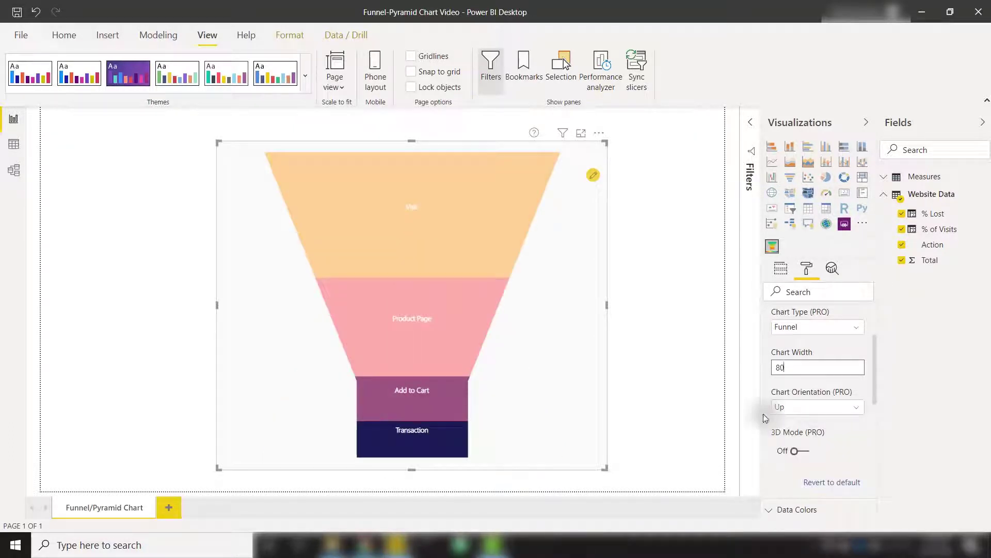
- Turn on 3D Mode and change the chart type to Pyramid
{"action": "scroll", "coordinate": [763, 413], "scroll_direction": "down", "scroll_amount": 2}
{"action": "left_click", "coordinate": [796, 405]}
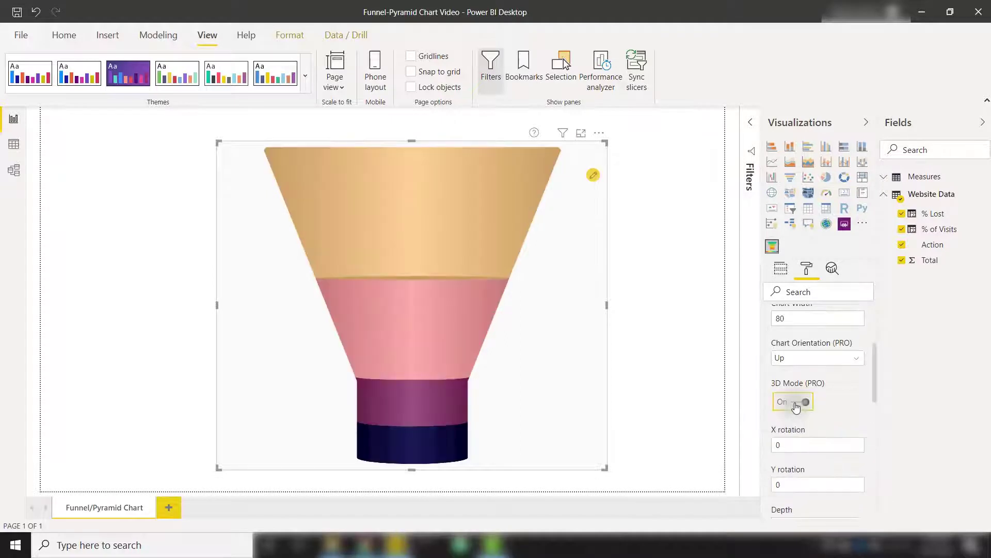
{"action": "scroll", "coordinate": [796, 407], "scroll_direction": "down", "scroll_amount": 3}
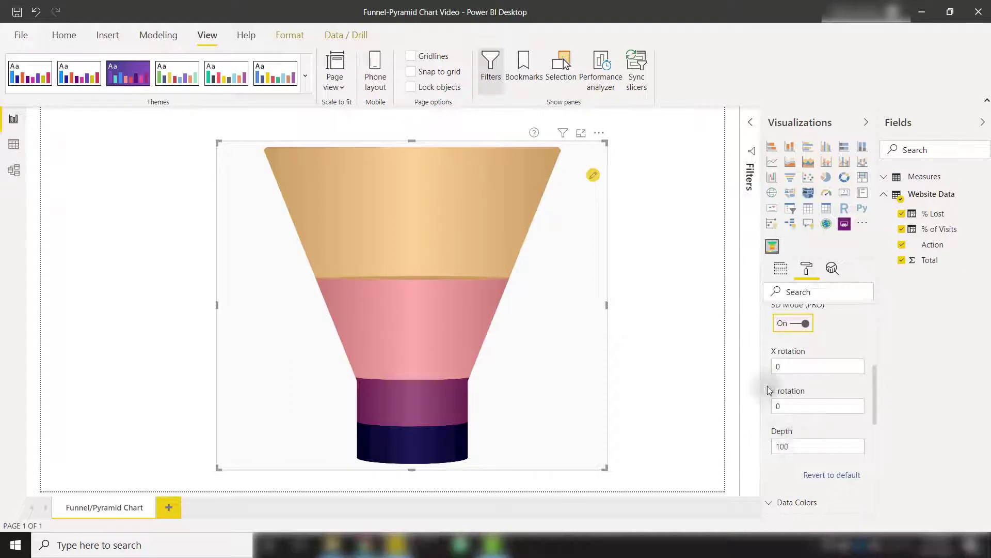
{"action": "scroll", "coordinate": [769, 390], "scroll_direction": "up", "scroll_amount": 5}
{"action": "left_click", "coordinate": [785, 383]}
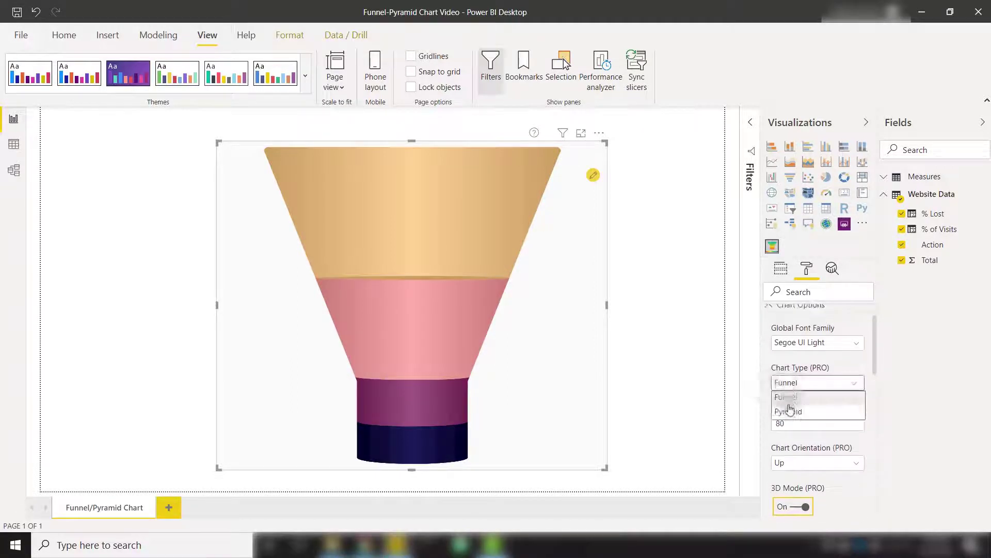
{"action": "left_click", "coordinate": [778, 411]}
- Set the Y rotation to -10, then turn 3D Mode off for a flat pyramid
{"action": "scroll", "coordinate": [766, 422], "scroll_direction": "down", "scroll_amount": 3}
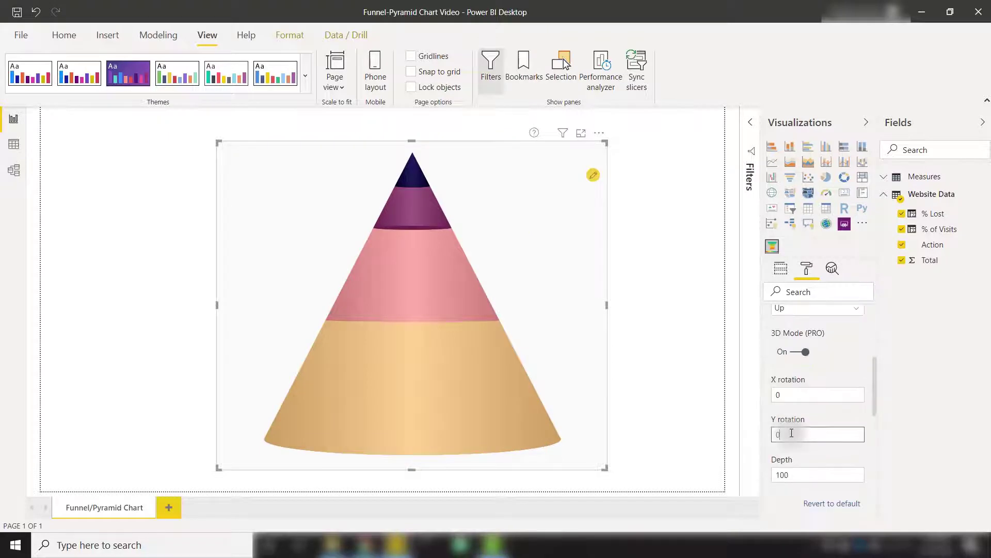
{"action": "key", "text": "BackSpace"}
{"action": "type", "text": "-10"}
{"action": "left_click", "coordinate": [792, 433]}
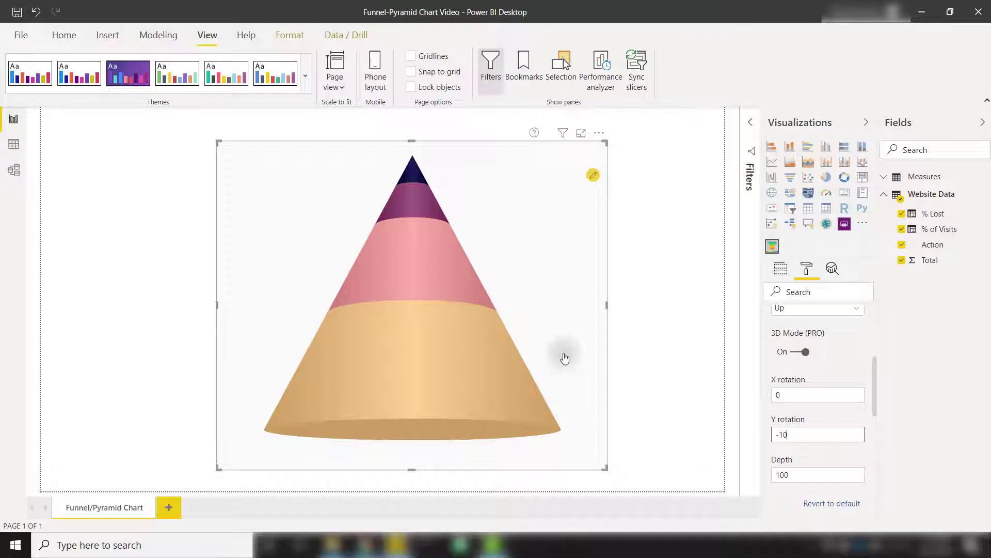
{"action": "left_click", "coordinate": [801, 353]}
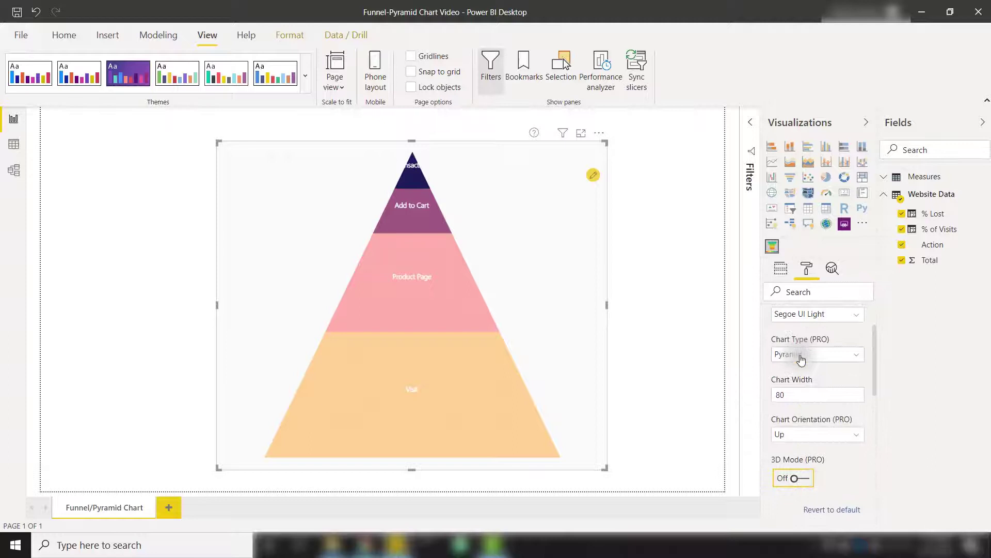
- Change the chart type back to Funnel and collapse Chart Options
{"action": "left_click", "coordinate": [801, 357]}
{"action": "left_click", "coordinate": [800, 381]}
{"action": "scroll", "coordinate": [766, 383], "scroll_direction": "down", "scroll_amount": 1}
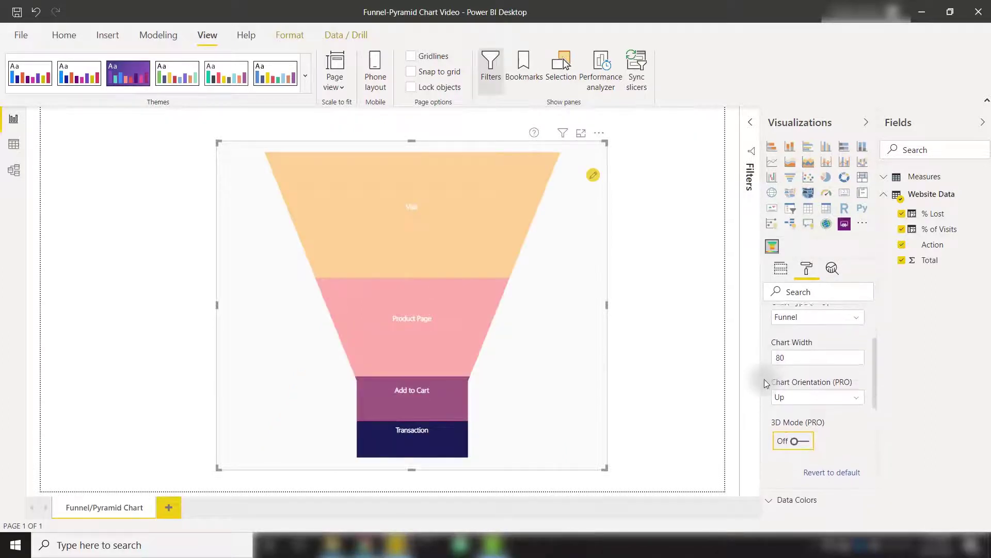
{"action": "scroll", "coordinate": [764, 382], "scroll_direction": "up", "scroll_amount": 3}
{"action": "left_click", "coordinate": [793, 343]}
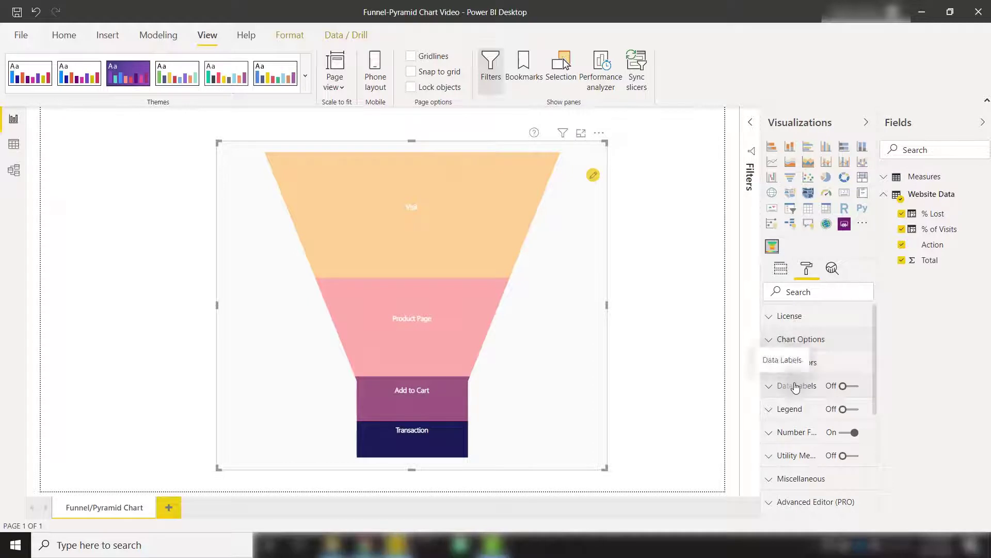
- Turn Data Labels on and keep the label style as All Detail Labels
{"action": "left_click", "coordinate": [843, 386]}
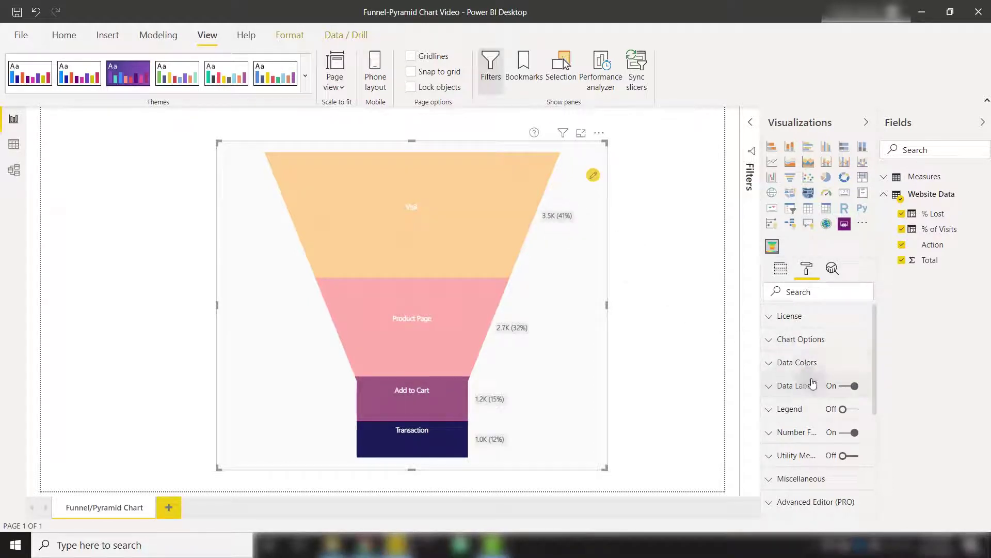
{"action": "left_click", "coordinate": [812, 385]}
{"action": "scroll", "coordinate": [814, 383], "scroll_direction": "down", "scroll_amount": 1}
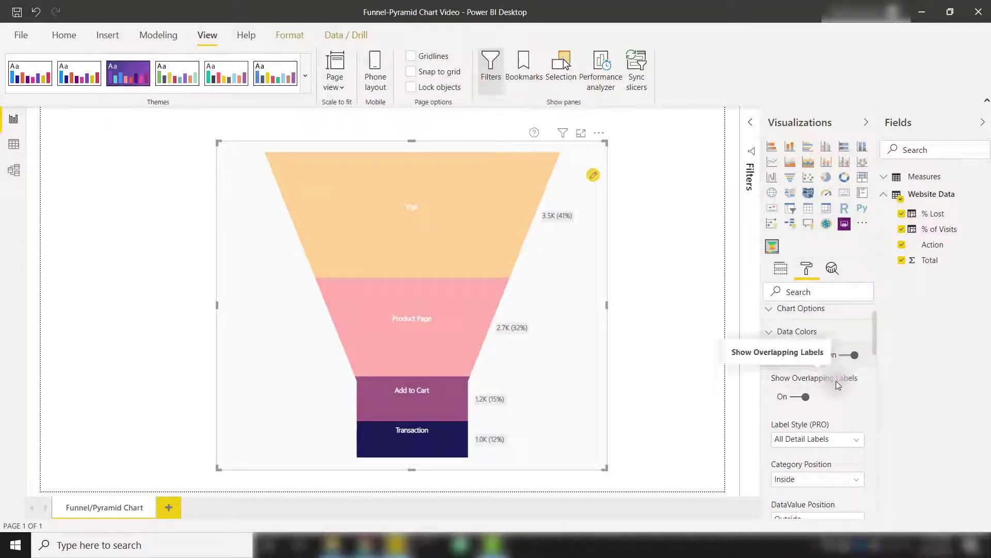
{"action": "scroll", "coordinate": [835, 380], "scroll_direction": "down", "scroll_amount": 2}
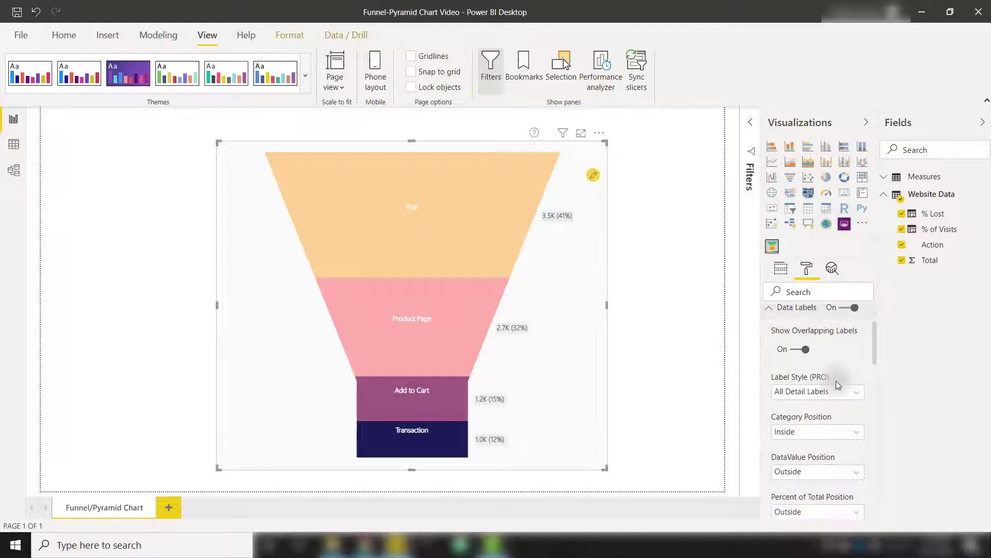
{"action": "left_click", "coordinate": [815, 396]}
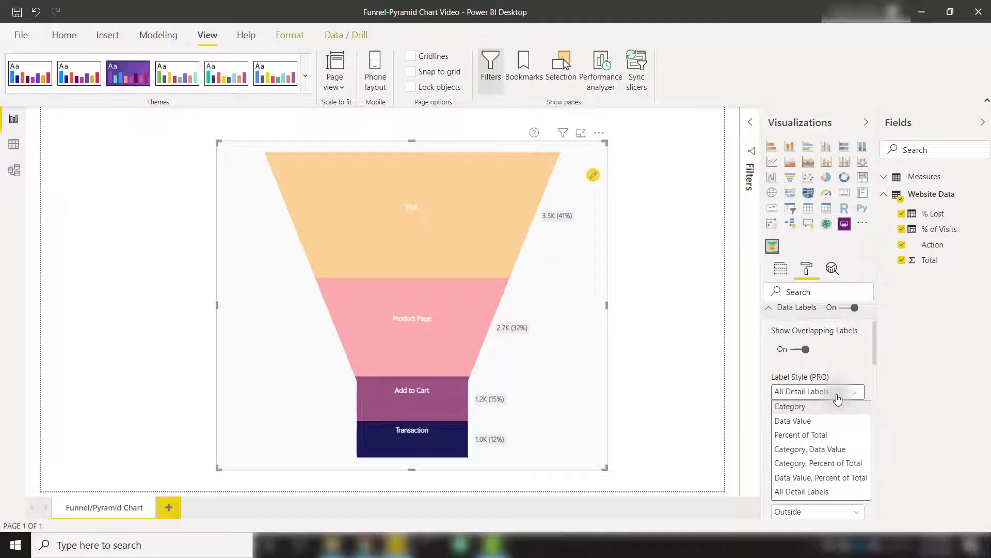
{"action": "left_click", "coordinate": [823, 491]}
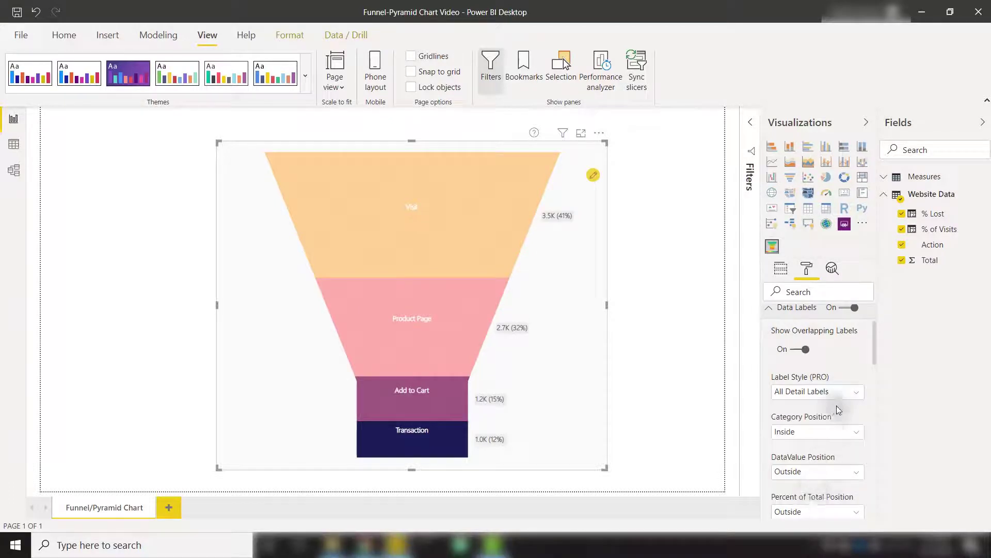
- Keep the data labels' Percent of Total Position set to Outside
{"action": "scroll", "coordinate": [837, 407], "scroll_direction": "down", "scroll_amount": 1}
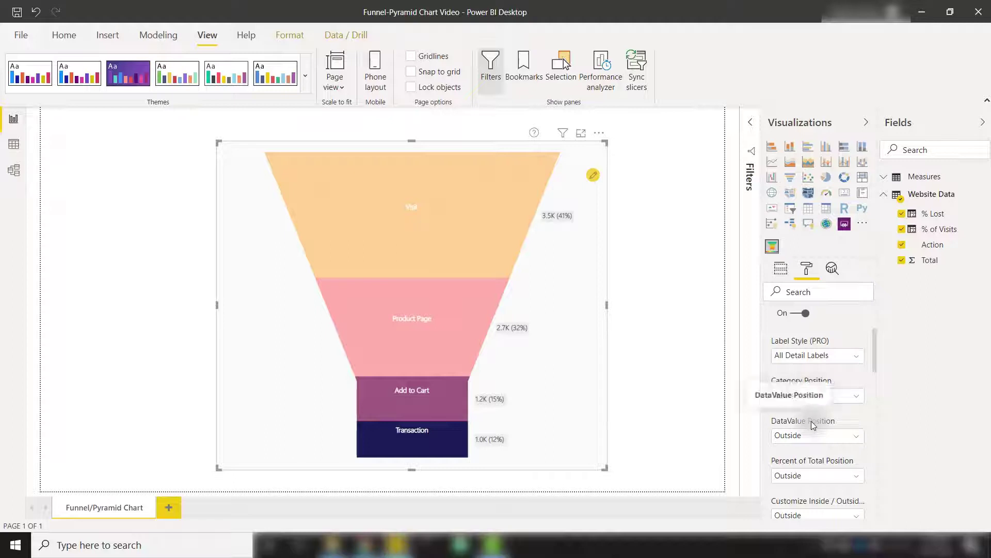
{"action": "scroll", "coordinate": [812, 425], "scroll_direction": "down", "scroll_amount": 1}
{"action": "scroll", "coordinate": [811, 420], "scroll_direction": "down", "scroll_amount": 1}
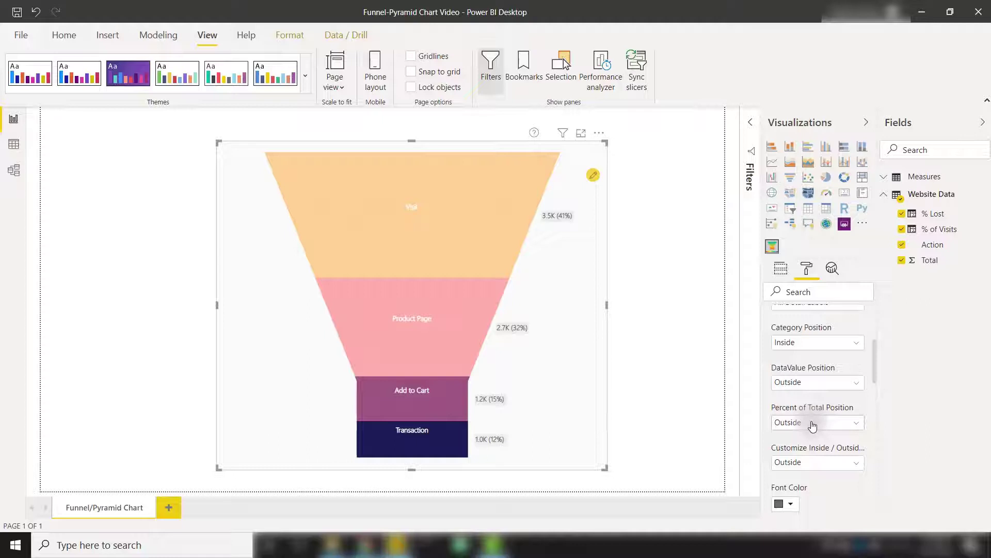
{"action": "left_click", "coordinate": [812, 424]}
{"action": "left_click", "coordinate": [810, 422]}
- Review the remaining data label options, then show the funnel's Axis, Value and Tooltip field wells
{"action": "scroll", "coordinate": [770, 398], "scroll_direction": "down", "scroll_amount": 3}
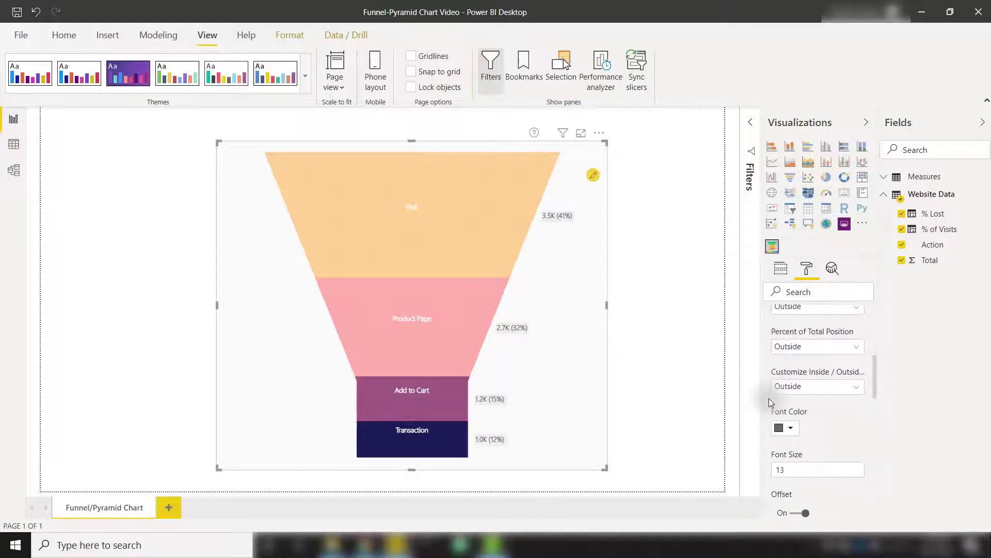
{"action": "scroll", "coordinate": [836, 406], "scroll_direction": "down", "scroll_amount": 5}
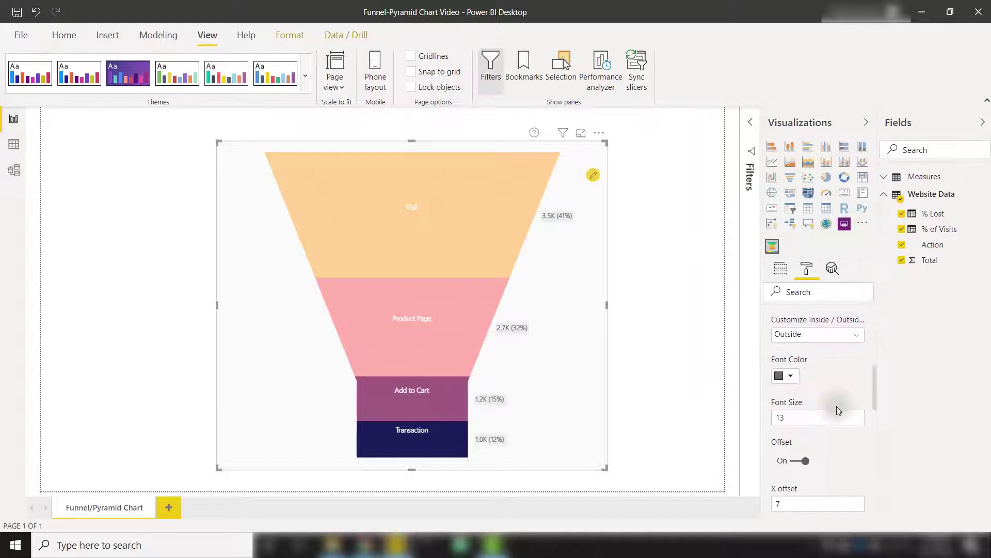
{"action": "scroll", "coordinate": [836, 406], "scroll_direction": "down", "scroll_amount": 3}
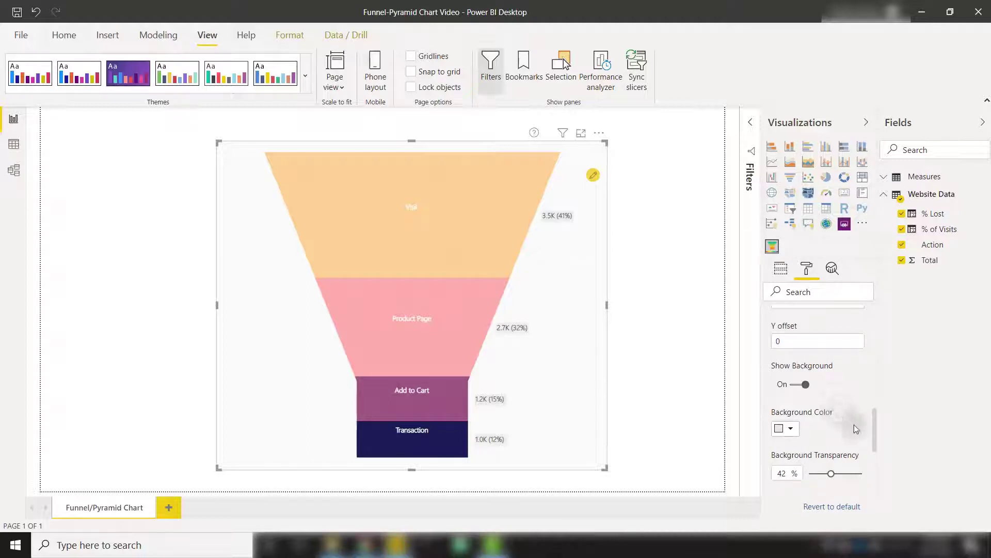
{"action": "scroll", "coordinate": [854, 425], "scroll_direction": "up", "scroll_amount": 5}
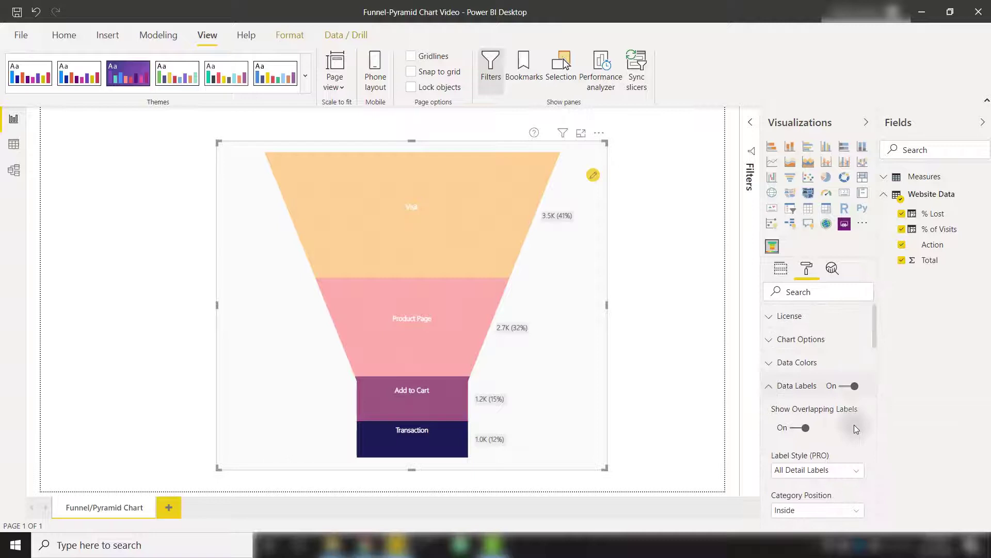
{"action": "left_click", "coordinate": [787, 270]}
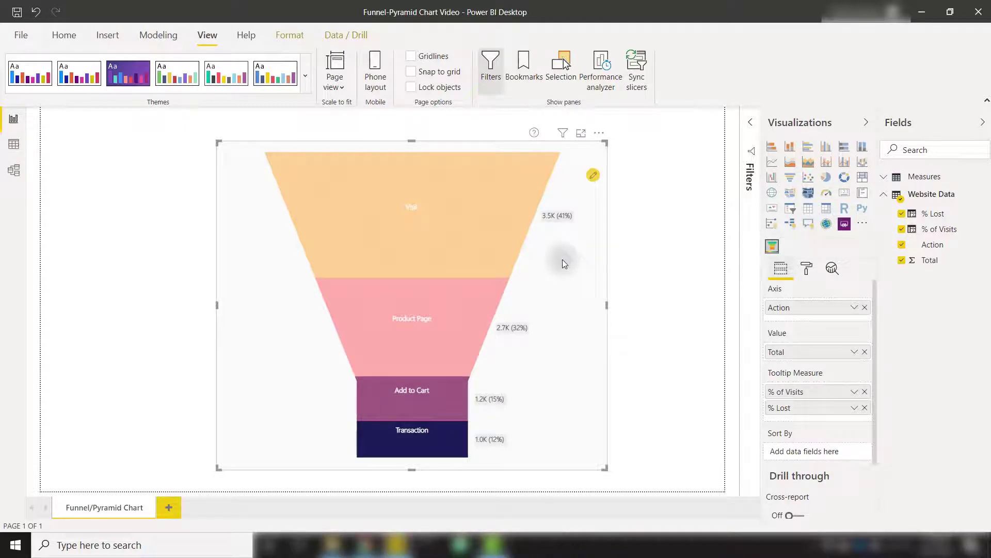
- Put % Lost in the Sort By well so Add to Cart comes first and Visit last
{"action": "left_click_drag", "start_coordinate": [924, 213], "coordinate": [816, 450]}
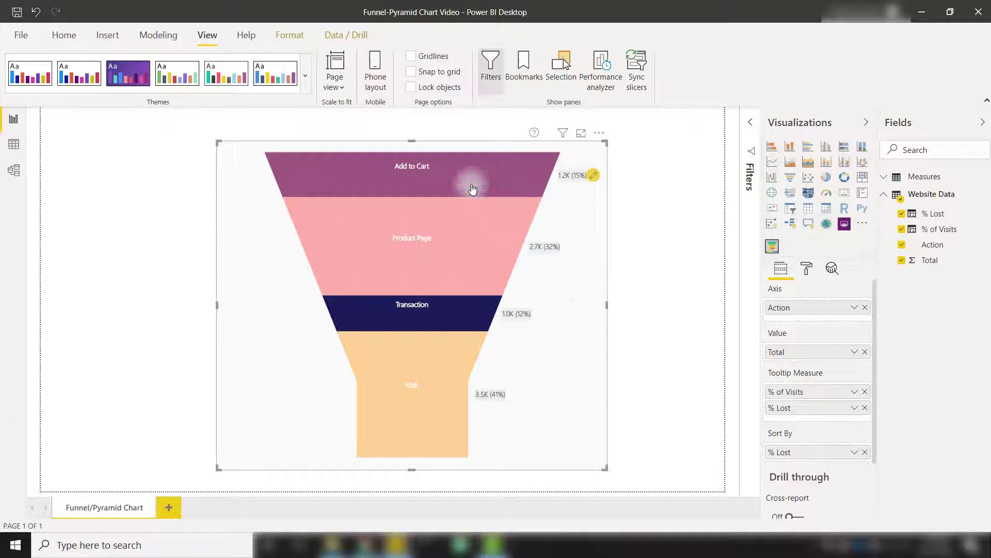
{"action": "mouse_move", "coordinate": [468, 184]}
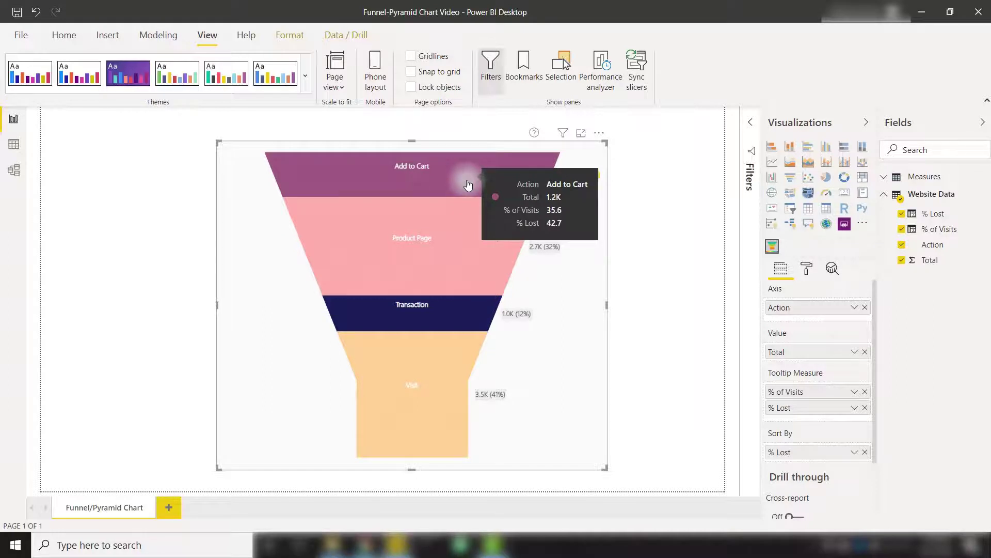
- Add a new conditional formatting rule named Rule 1
{"action": "left_click", "coordinate": [594, 174]}
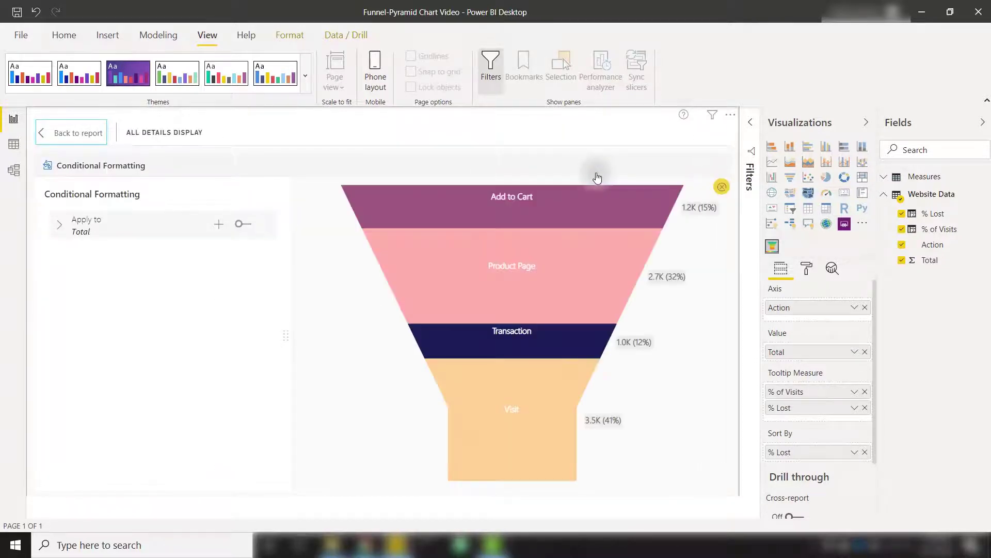
{"action": "left_click", "coordinate": [220, 234]}
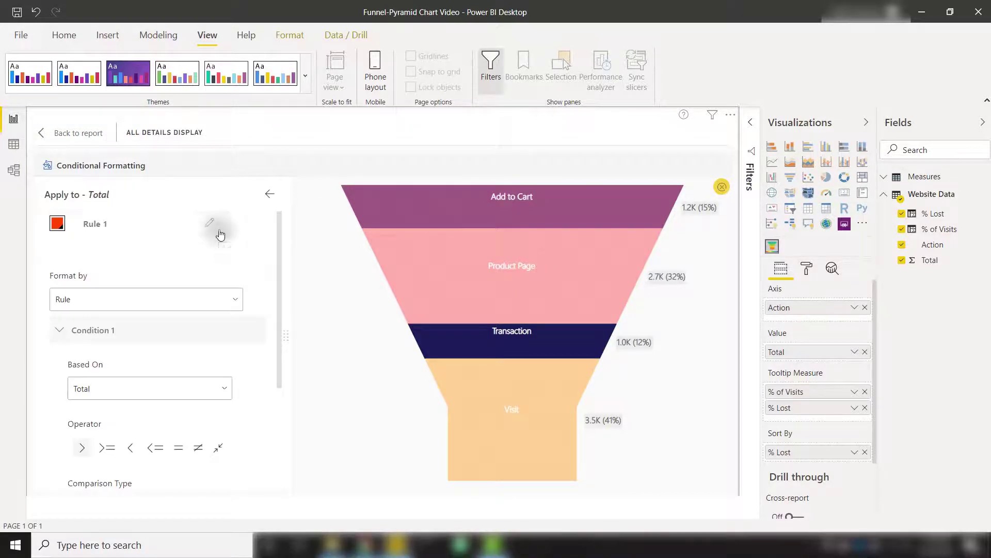
{"action": "left_click", "coordinate": [101, 228]}
{"action": "left_click", "coordinate": [144, 250]}
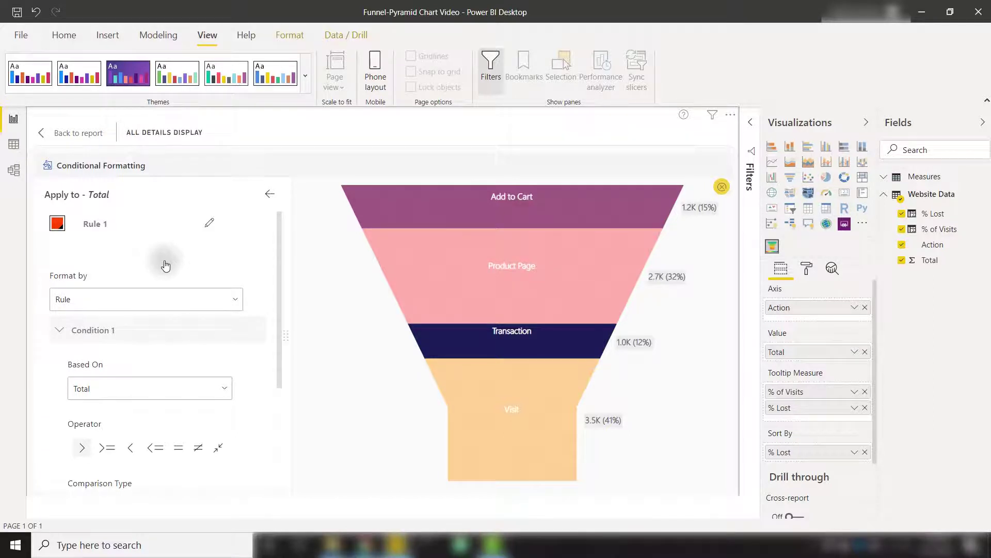
- Base Rule 1 on % Lost ≥ 0.4 and save it, colouring Add to Cart red
{"action": "scroll", "coordinate": [165, 265], "scroll_direction": "down", "scroll_amount": 3}
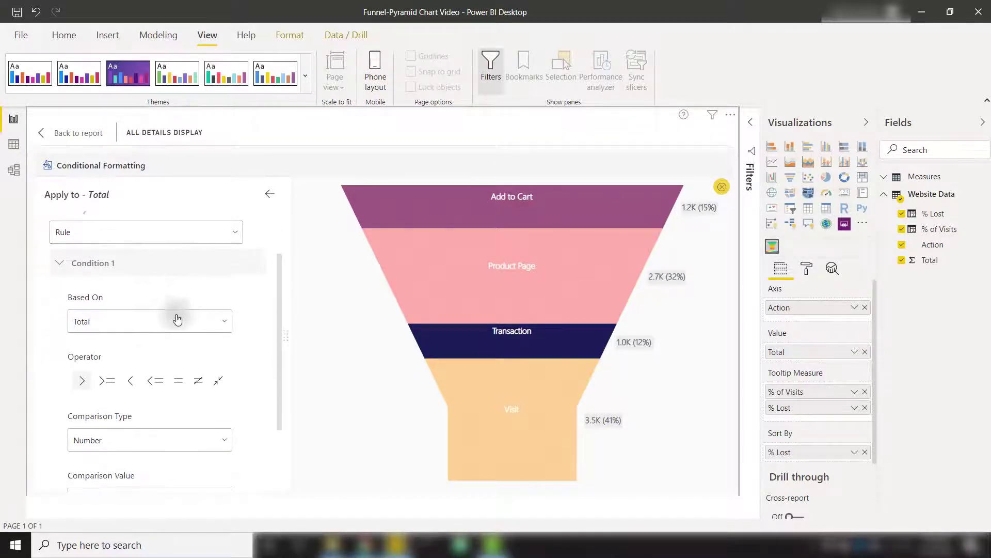
{"action": "scroll", "coordinate": [140, 346], "scroll_direction": "down", "scroll_amount": 1}
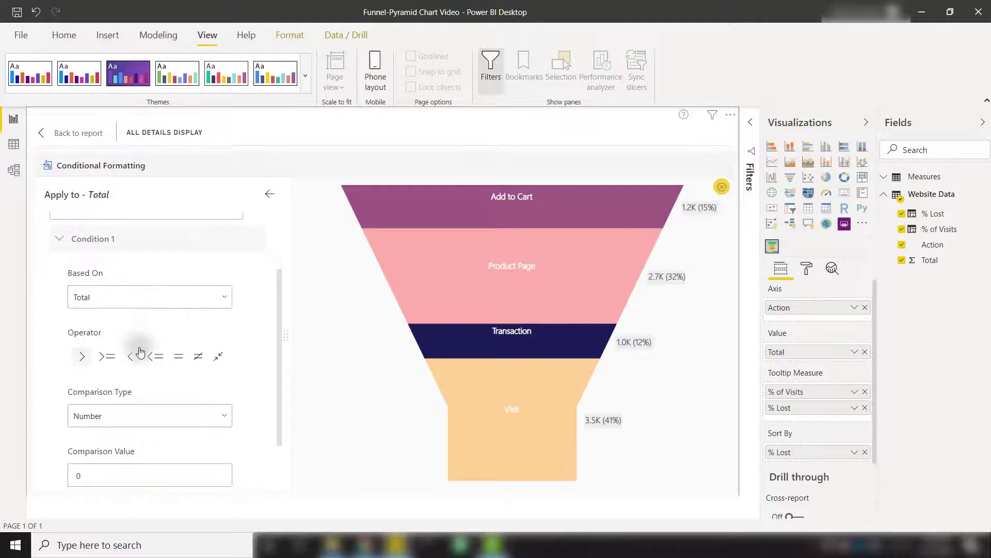
{"action": "left_click", "coordinate": [152, 304]}
{"action": "left_click", "coordinate": [137, 345]}
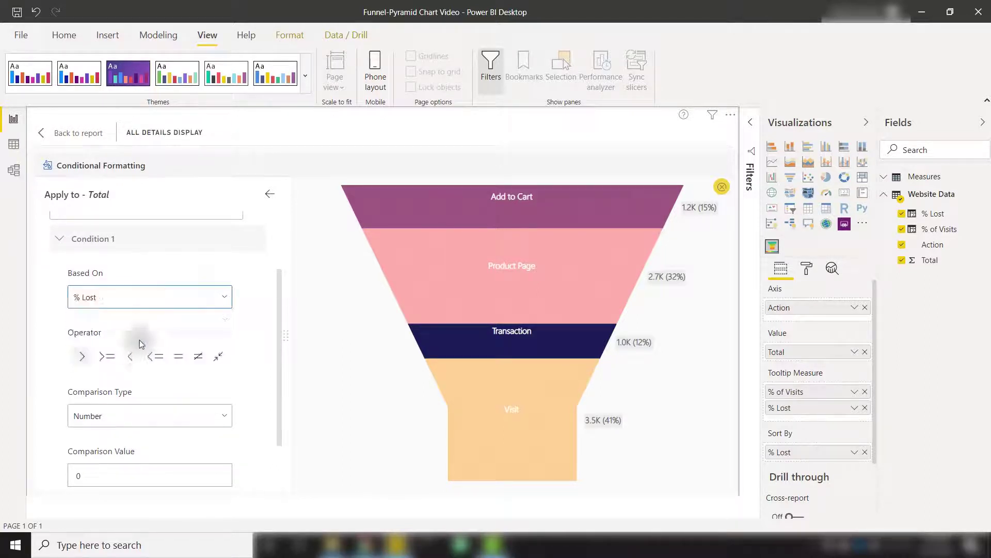
{"action": "scroll", "coordinate": [139, 345], "scroll_direction": "down", "scroll_amount": 1}
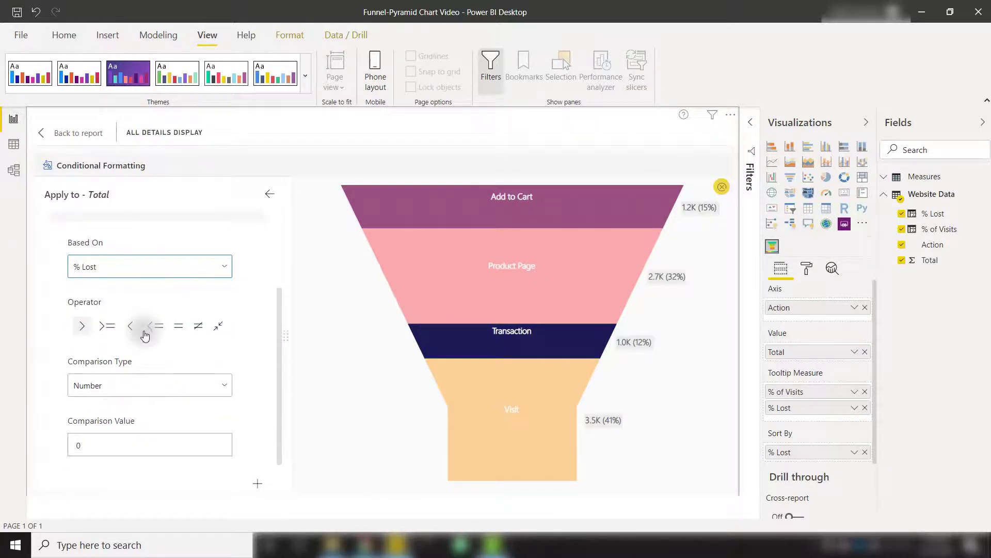
{"action": "left_click", "coordinate": [104, 329]}
{"action": "left_click", "coordinate": [100, 447]}
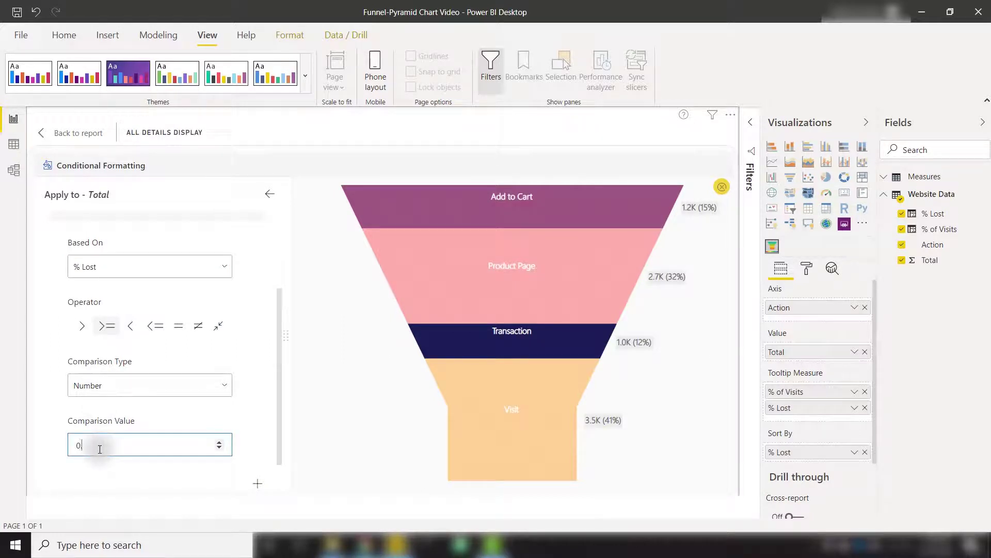
{"action": "scroll", "coordinate": [128, 458], "scroll_direction": "down", "scroll_amount": 1}
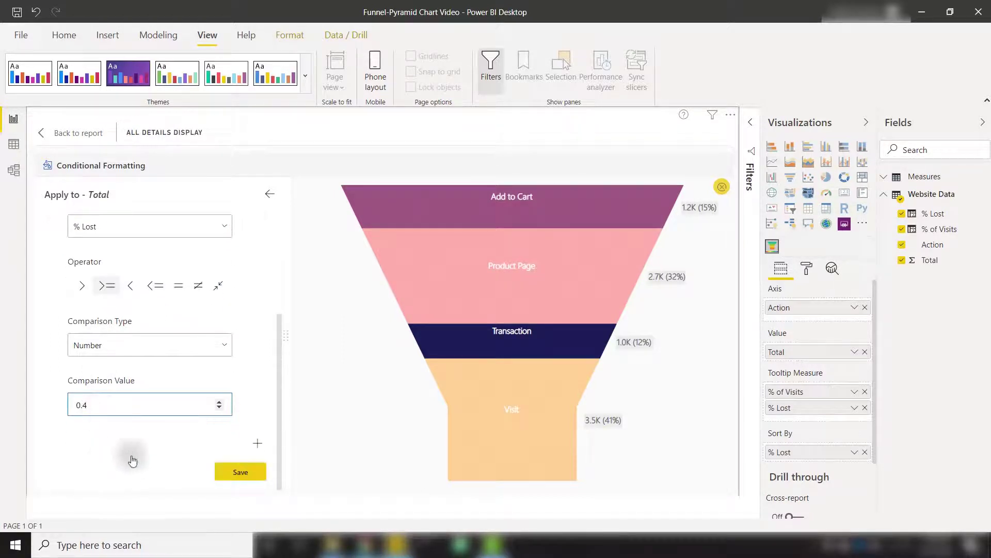
{"action": "left_click", "coordinate": [227, 478]}
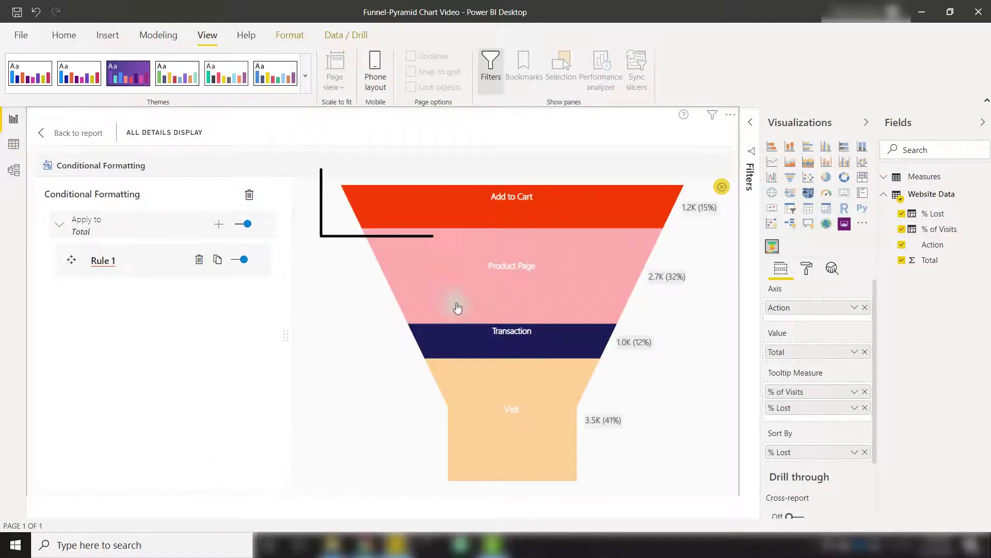
{"action": "mouse_move", "coordinate": [596, 204]}
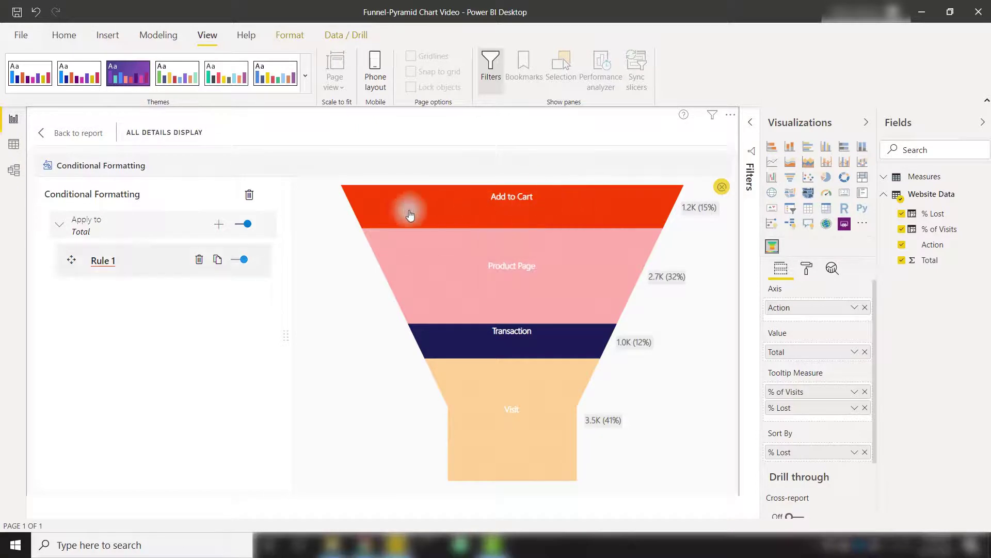
- Add Rule 2 and give it a light green colour
{"action": "left_click", "coordinate": [219, 224]}
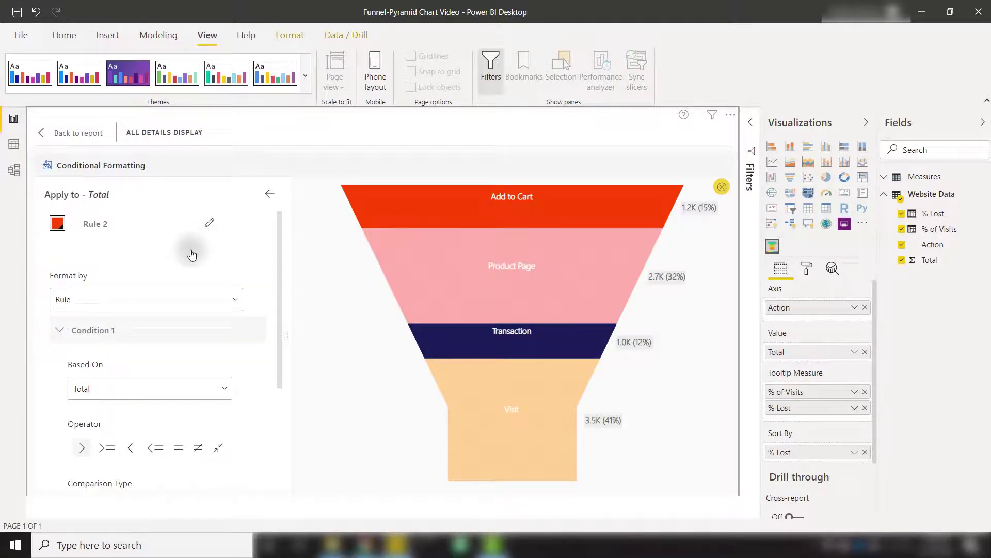
{"action": "left_click", "coordinate": [57, 223]}
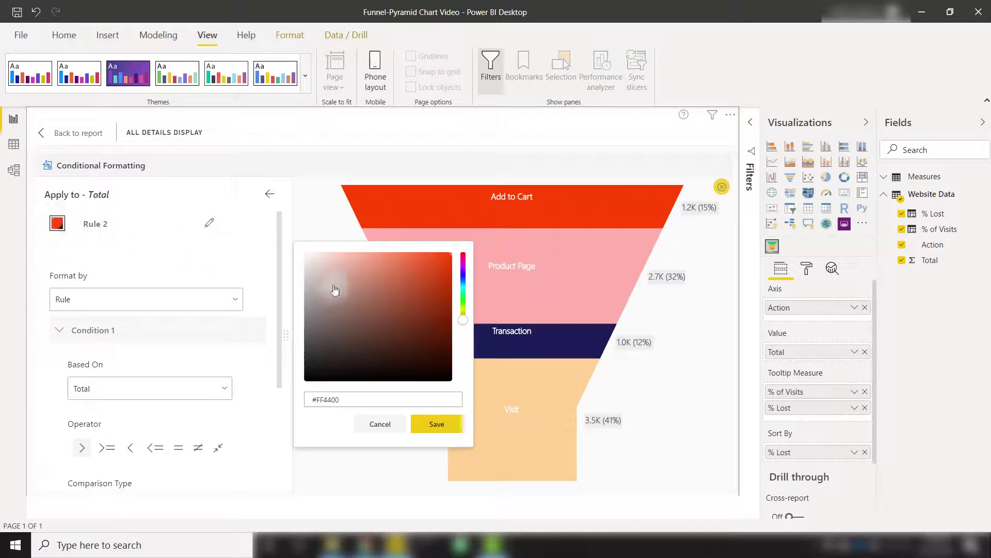
{"action": "left_click_drag", "start_coordinate": [463, 316], "coordinate": [464, 297]}
{"action": "left_click", "coordinate": [384, 264]}
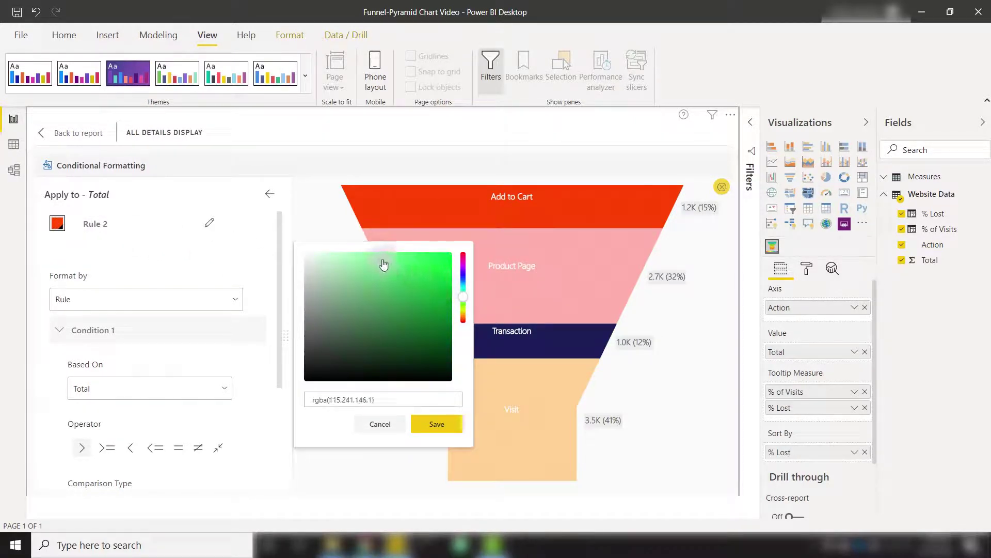
{"action": "left_click", "coordinate": [436, 424]}
{"action": "scroll", "coordinate": [260, 374], "scroll_direction": "down", "scroll_amount": 1}
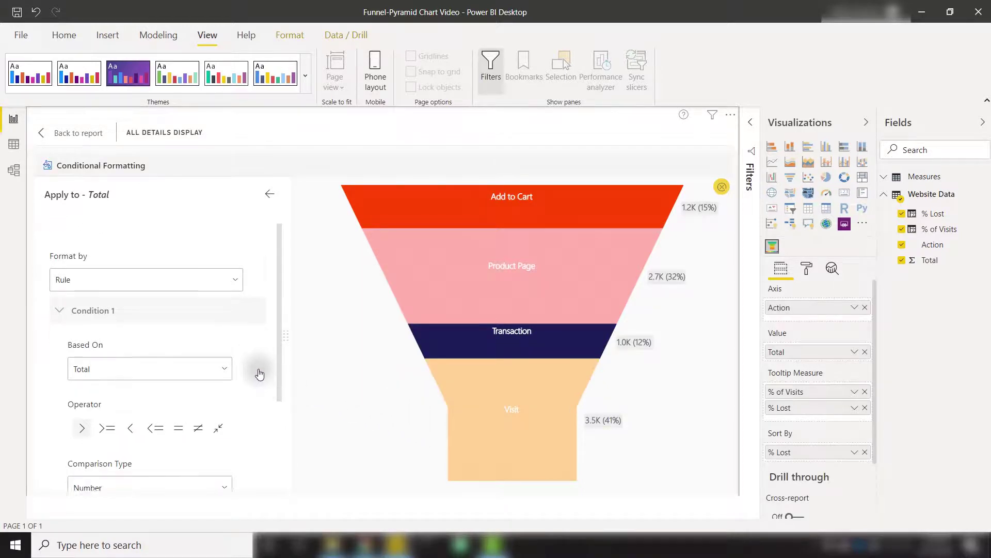
- Set Rule 2's condition to % Lost < 0.4 and save it
{"action": "left_click", "coordinate": [137, 335]}
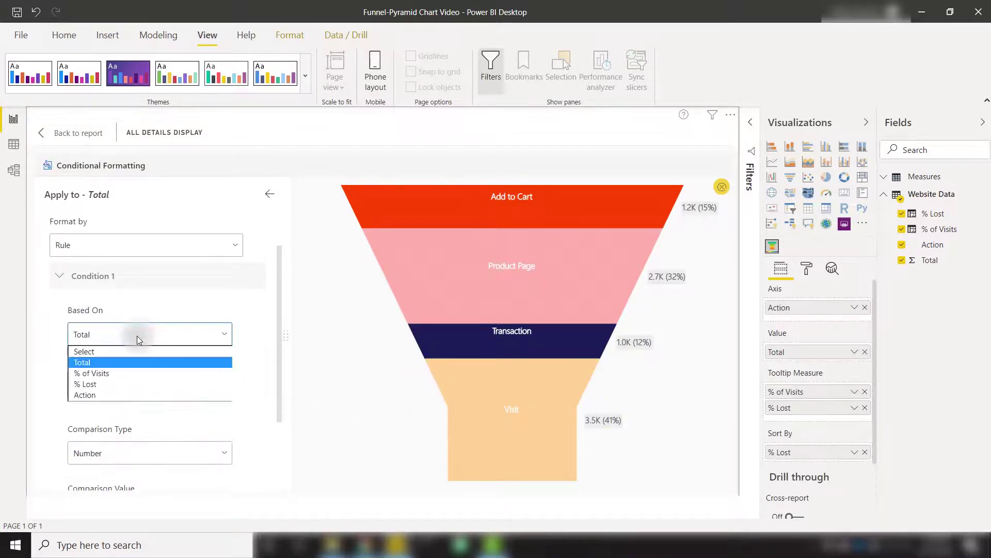
{"action": "left_click", "coordinate": [129, 383]}
{"action": "scroll", "coordinate": [228, 367], "scroll_direction": "down", "scroll_amount": 3}
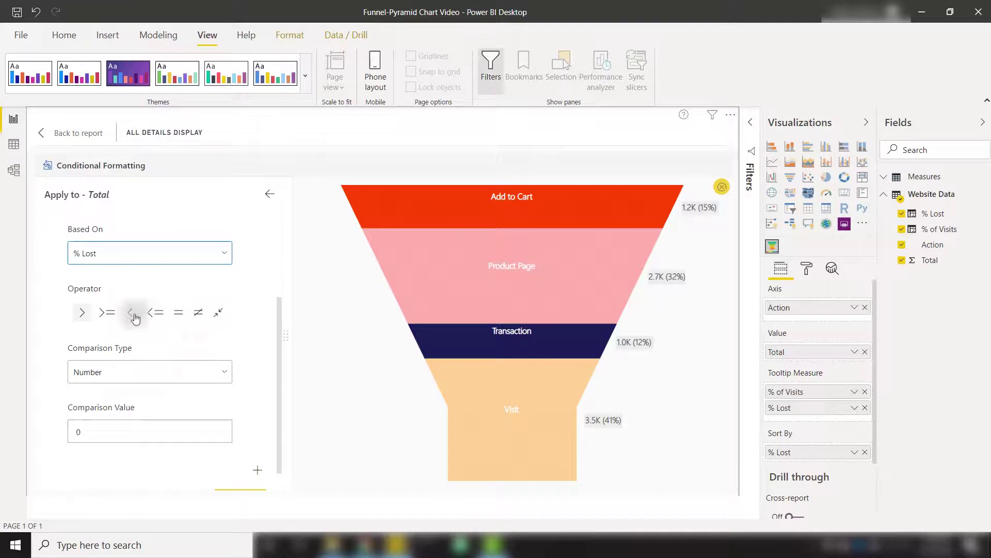
{"action": "left_click", "coordinate": [132, 314]}
{"action": "left_click", "coordinate": [116, 432]}
{"action": "type", "text": ".4"}
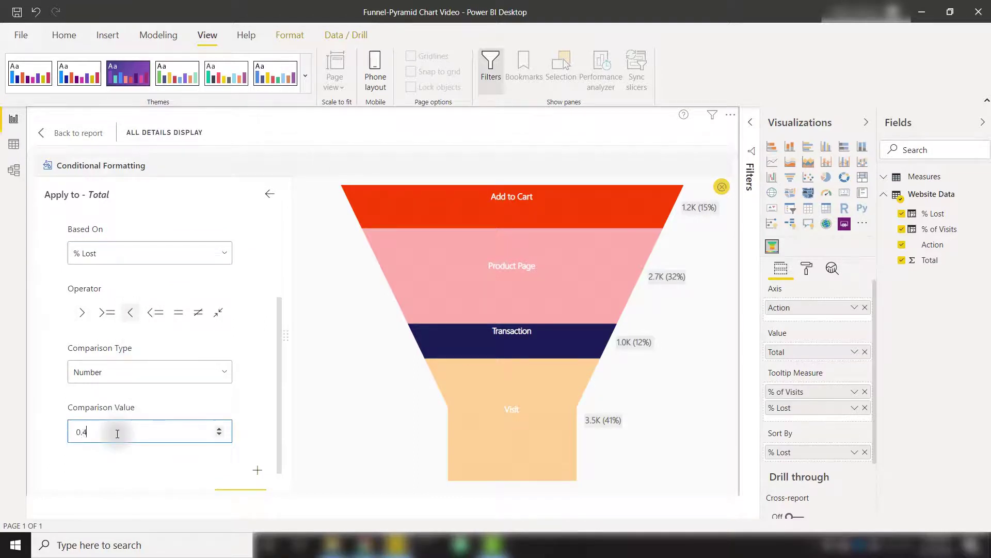
{"action": "scroll", "coordinate": [116, 432], "scroll_direction": "down", "scroll_amount": 1}
{"action": "left_click", "coordinate": [223, 476]}
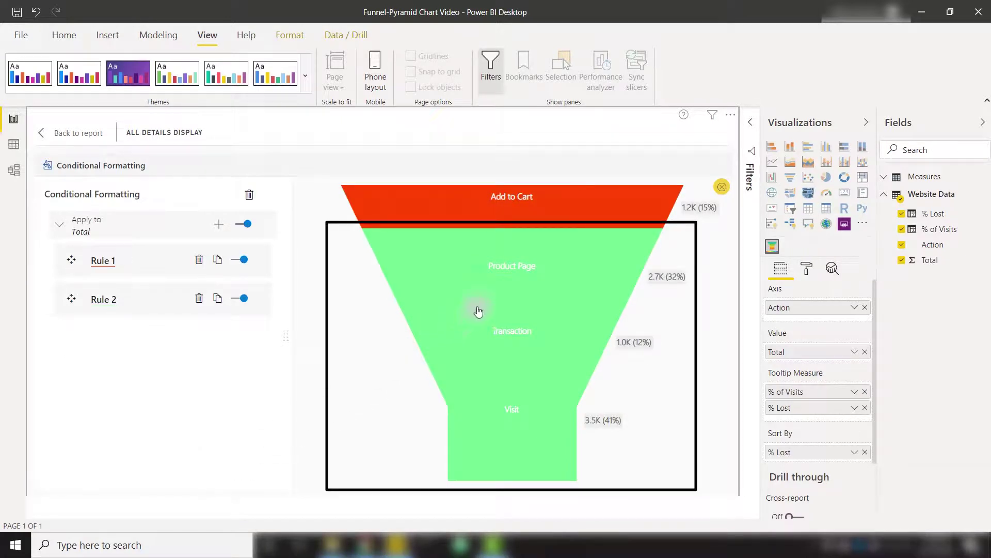
{"action": "mouse_move", "coordinate": [479, 311]}
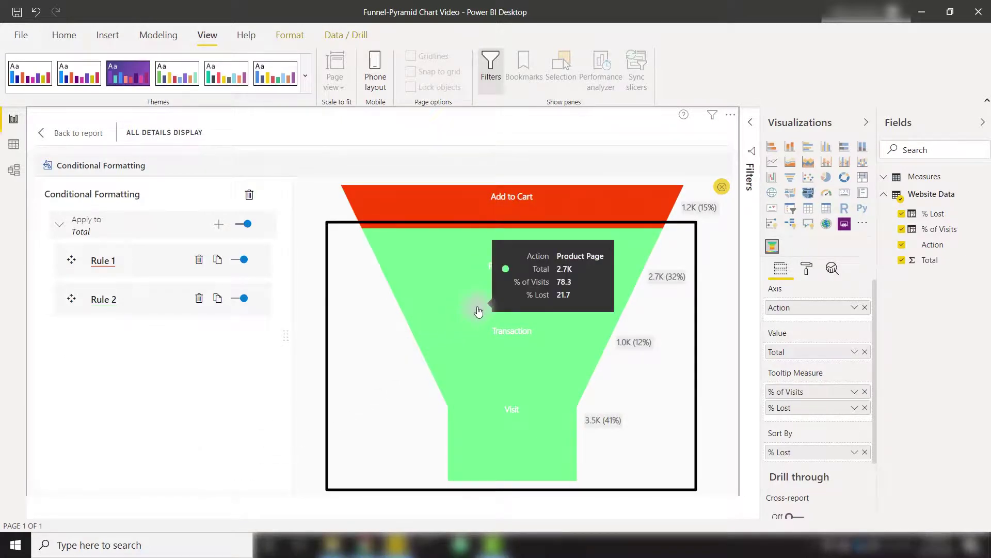
- Back on the report, switch Summary Table on and enable Advanced Table Options
{"action": "left_click", "coordinate": [85, 135]}
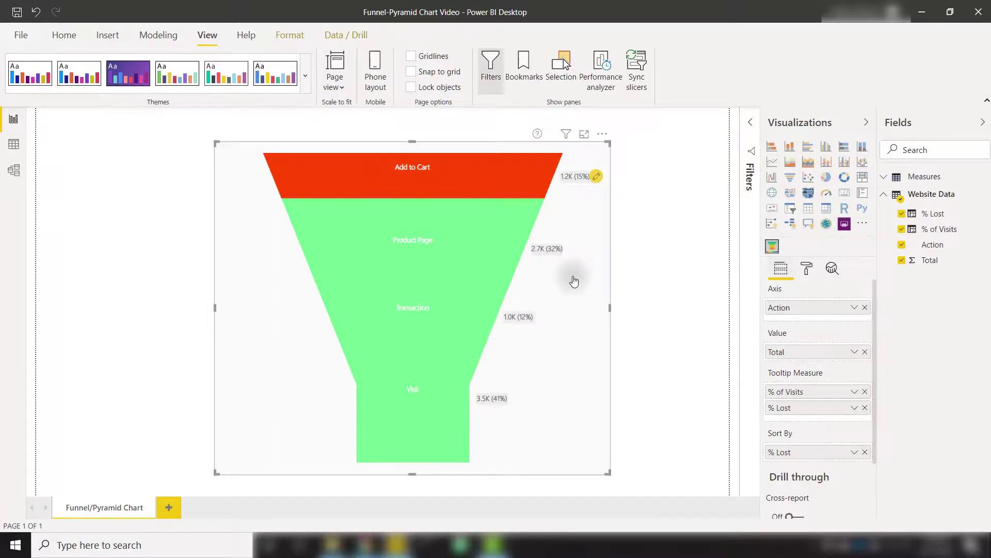
{"action": "left_click", "coordinate": [807, 268]}
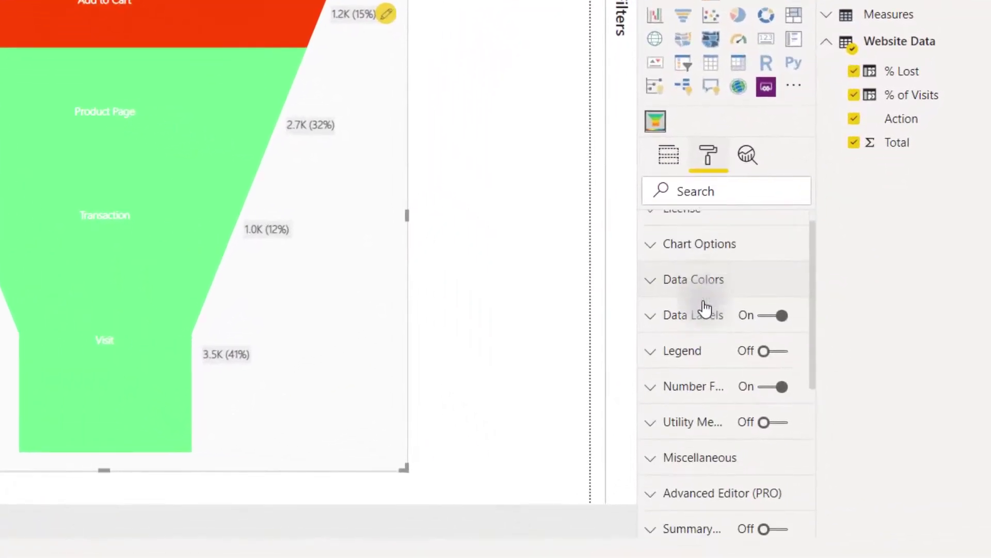
{"action": "scroll", "coordinate": [705, 309], "scroll_direction": "down", "scroll_amount": 5}
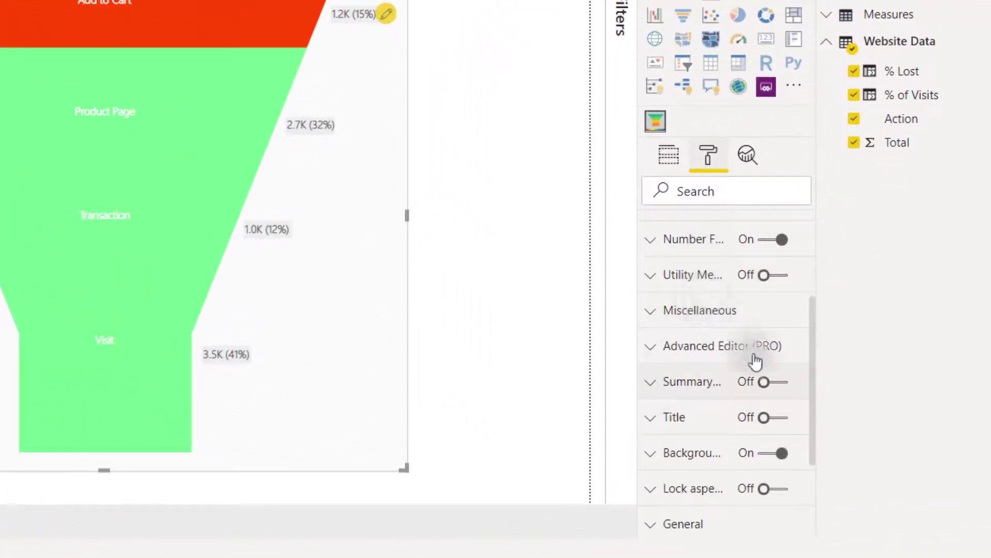
{"action": "left_click", "coordinate": [777, 383]}
{"action": "left_click", "coordinate": [716, 393]}
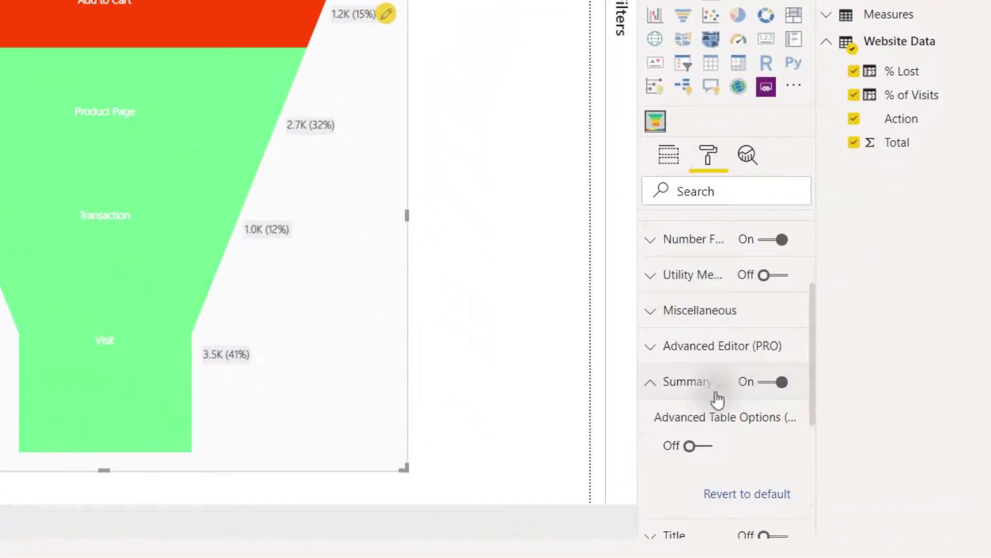
{"action": "left_click", "coordinate": [698, 446]}
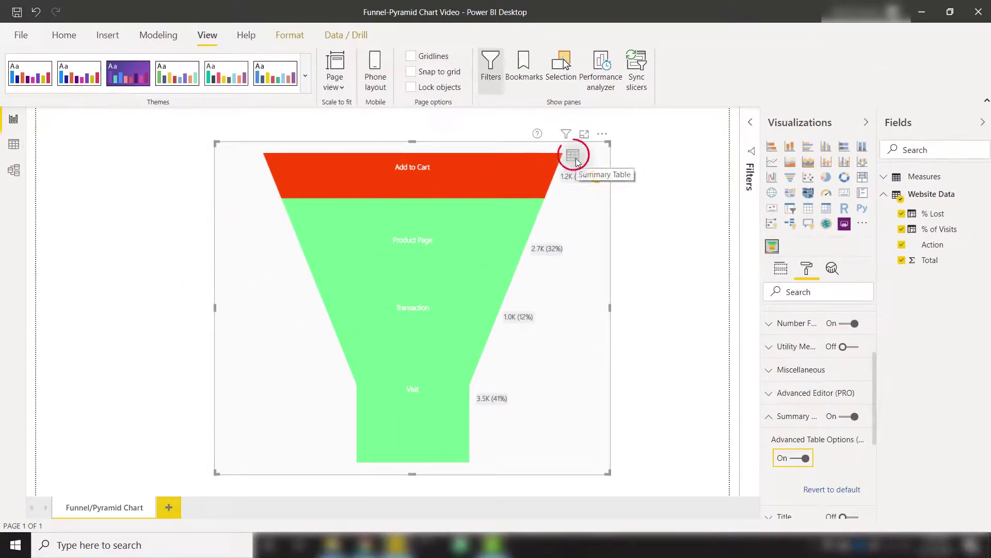
- Open the summary table, try moving the Action column, and test then clear a 'prod' text filter
{"action": "left_click", "coordinate": [576, 161]}
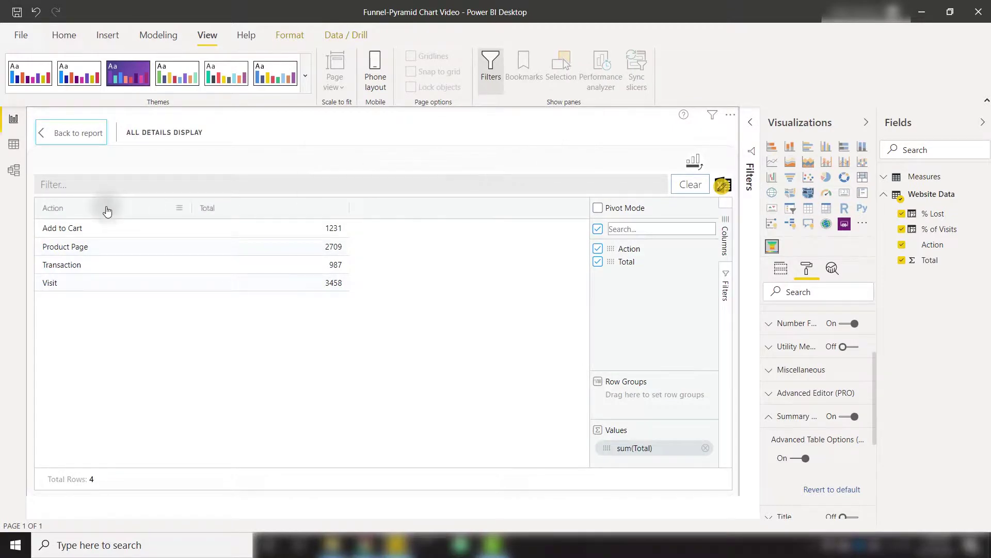
{"action": "mouse_move", "coordinate": [107, 211]}
{"action": "left_mouse_down"}
{"action": "mouse_move", "coordinate": [281, 204]}
{"action": "mouse_move", "coordinate": [123, 209]}
{"action": "left_mouse_up"}
{"action": "left_click", "coordinate": [135, 186]}
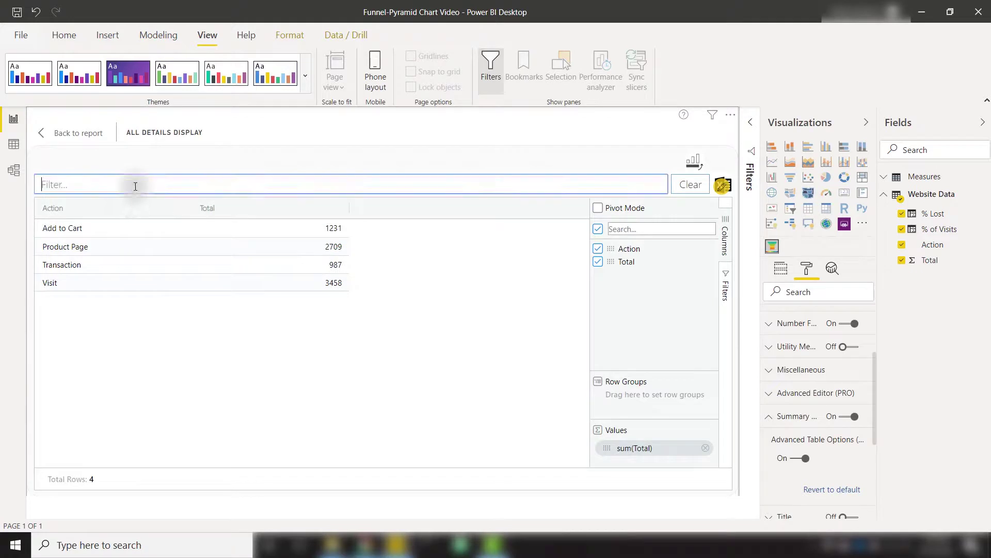
{"action": "type", "text": "prod"}
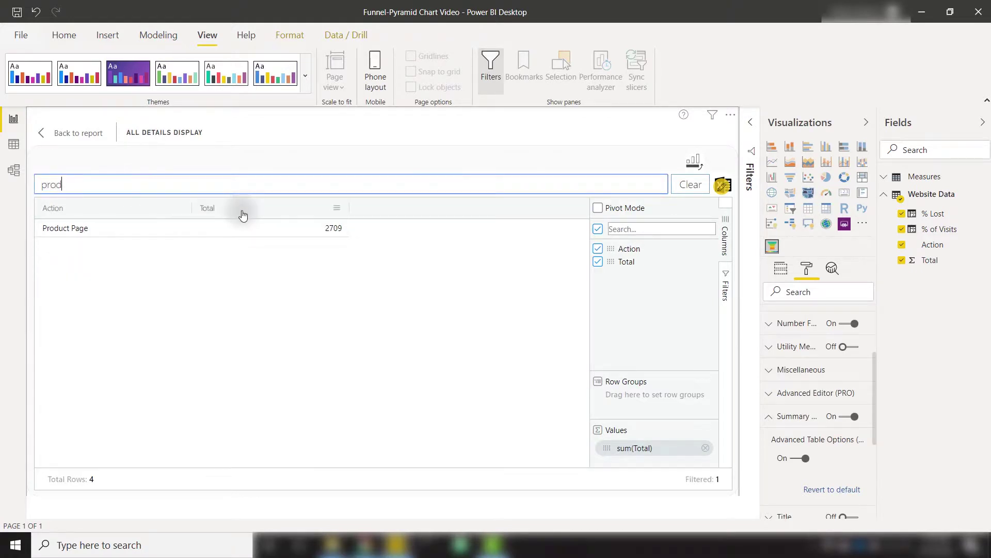
{"action": "key", "text": "BackSpace"}
{"action": "key", "text": "BackSpace"}
{"action": "key", "text": "BackSpace"}
{"action": "key", "text": "BackSpace"}
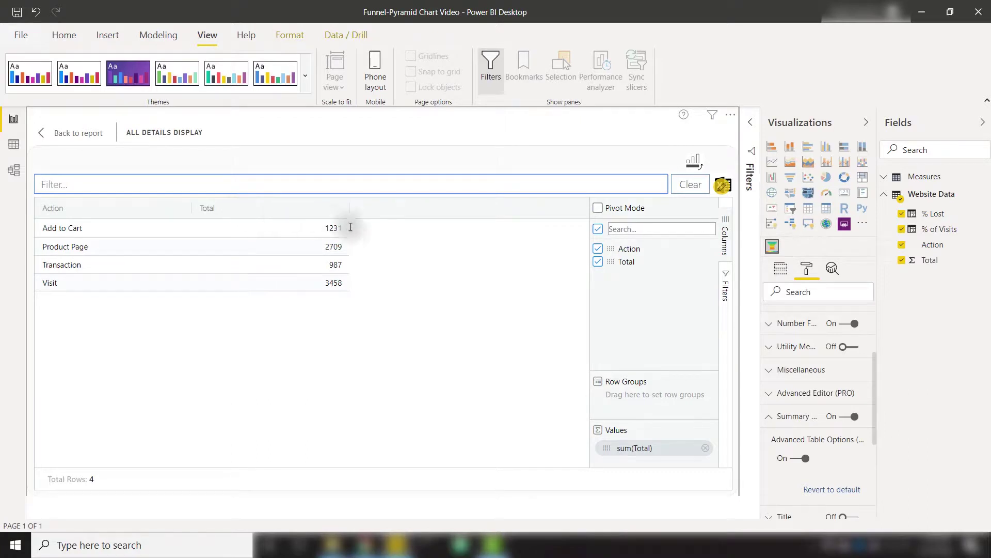
- Filter the summary table to Total greater than 1000
{"action": "left_click", "coordinate": [728, 289]}
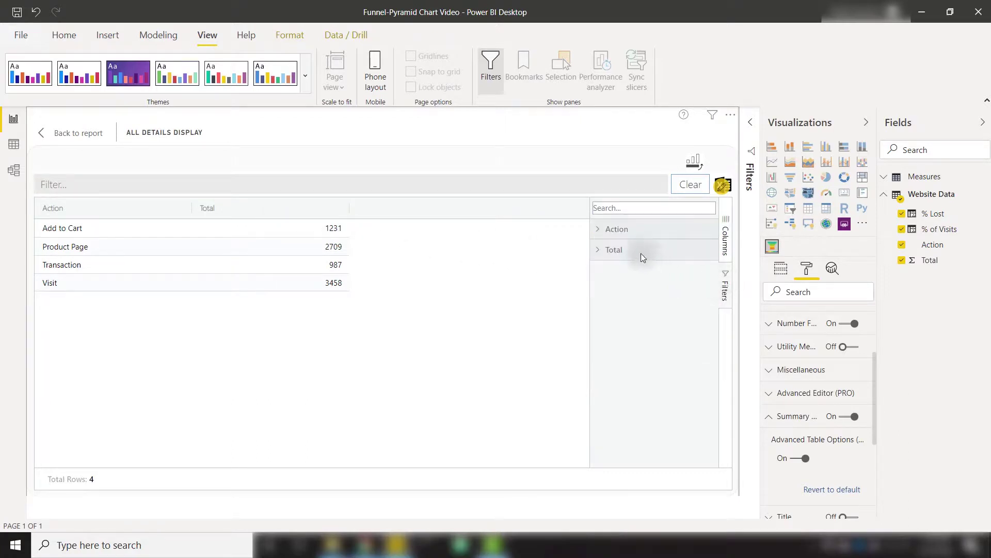
{"action": "left_click", "coordinate": [640, 251]}
{"action": "left_click", "coordinate": [623, 281]}
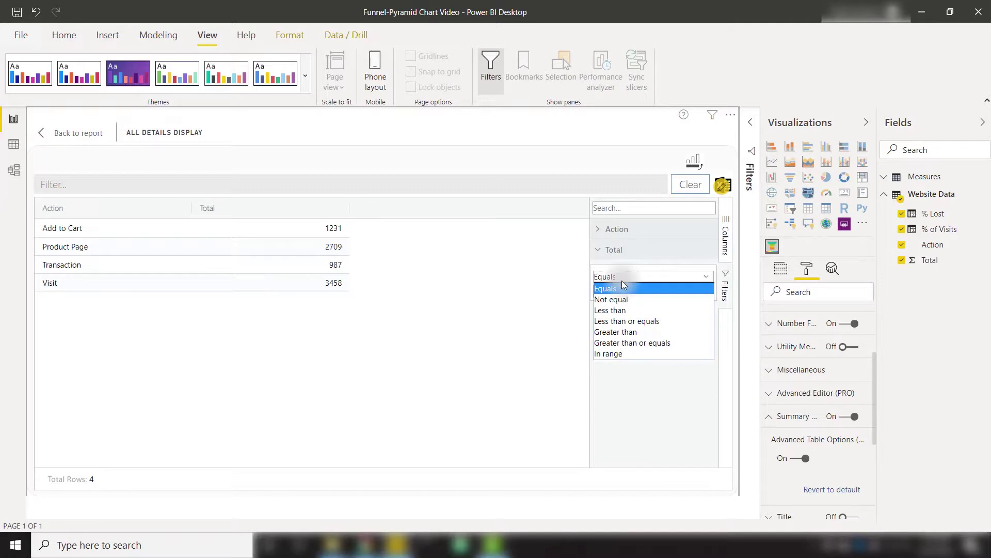
{"action": "left_click", "coordinate": [622, 331]}
{"action": "type", "text": "1000"}
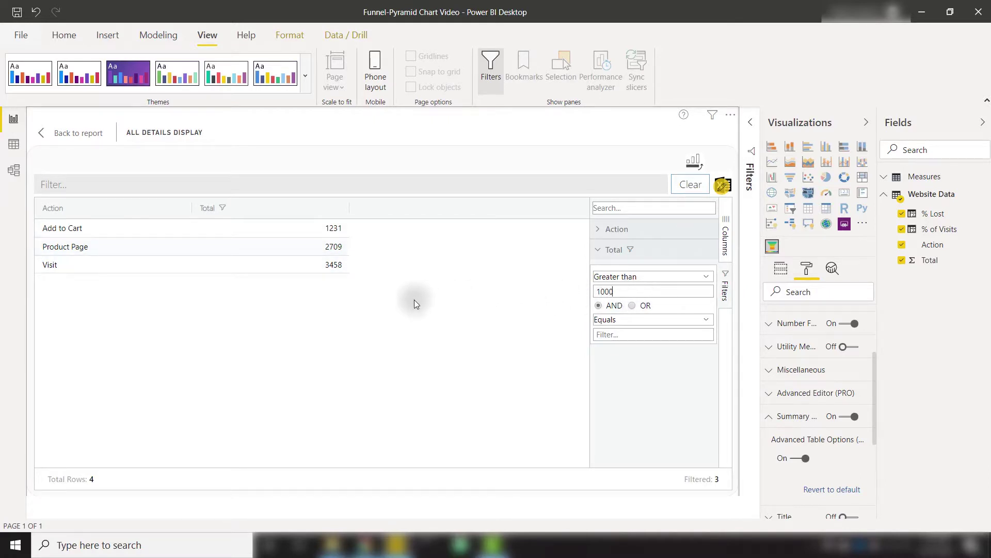
{"action": "left_click", "coordinate": [728, 183]}
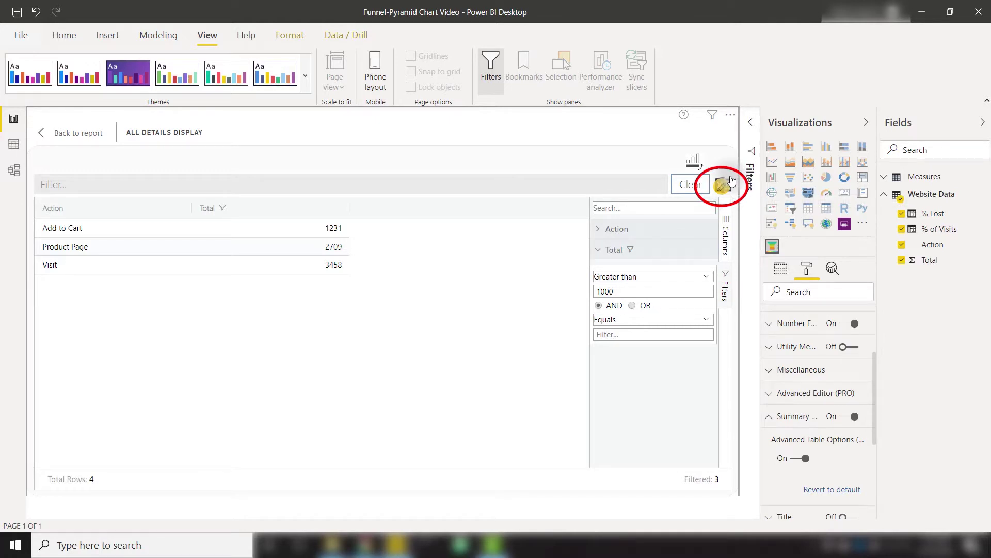
- Leave the All Details Display view and return to the red-and-green funnel chart report page
{"action": "left_click", "coordinate": [65, 132]}
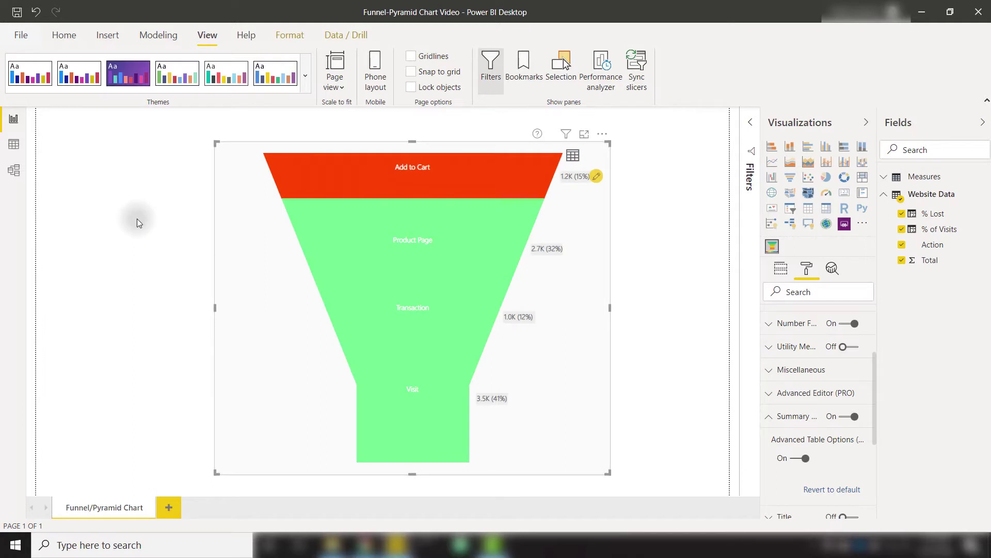